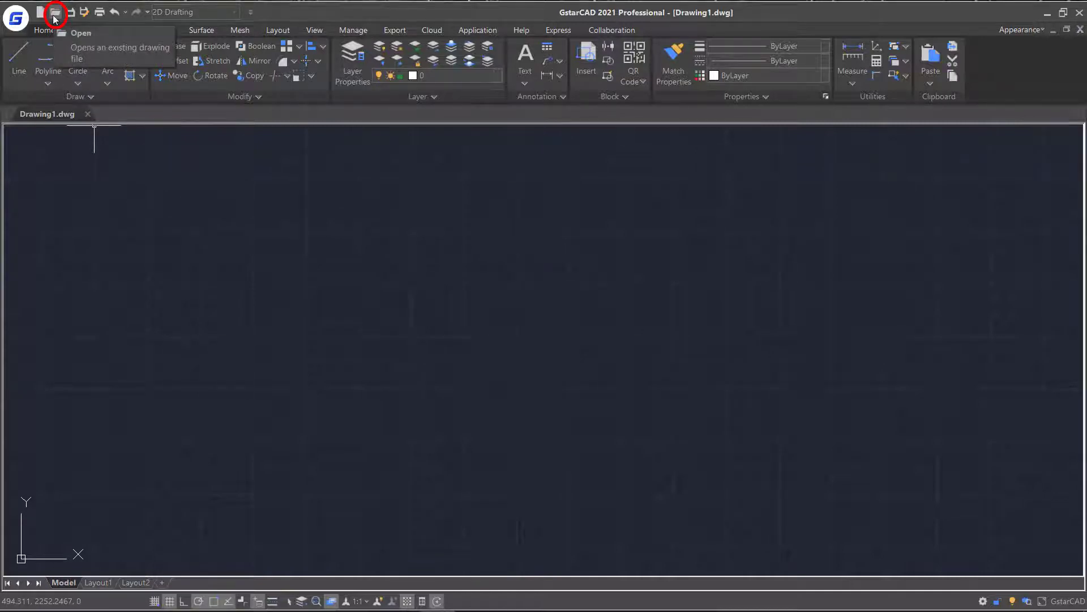
- In the Open dialog, select the run of drawings from 132776.dwg down to 203646.dwg
click(16, 18)
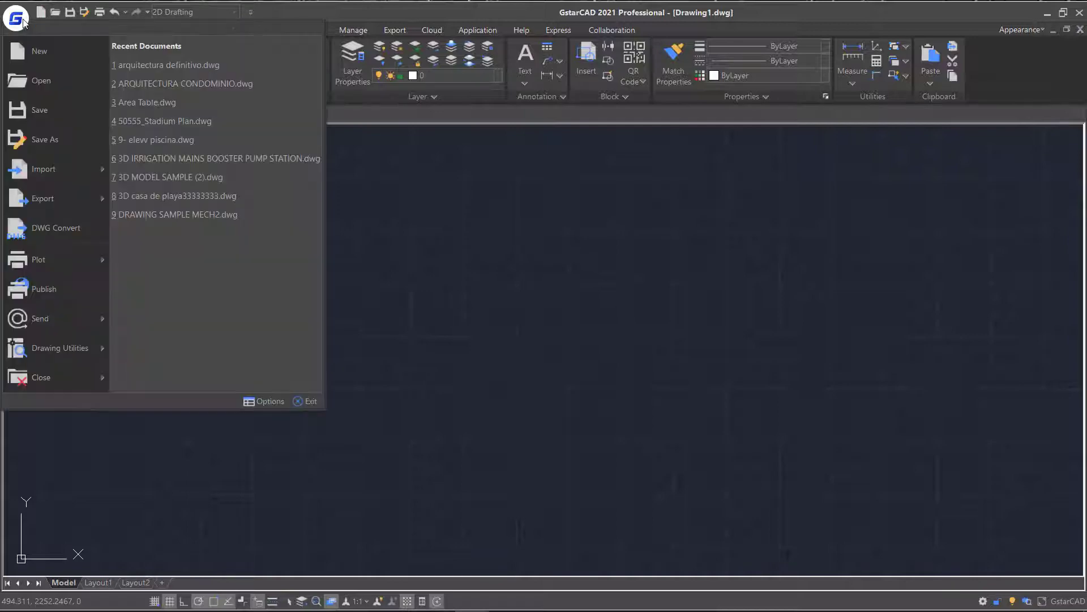
click(54, 81)
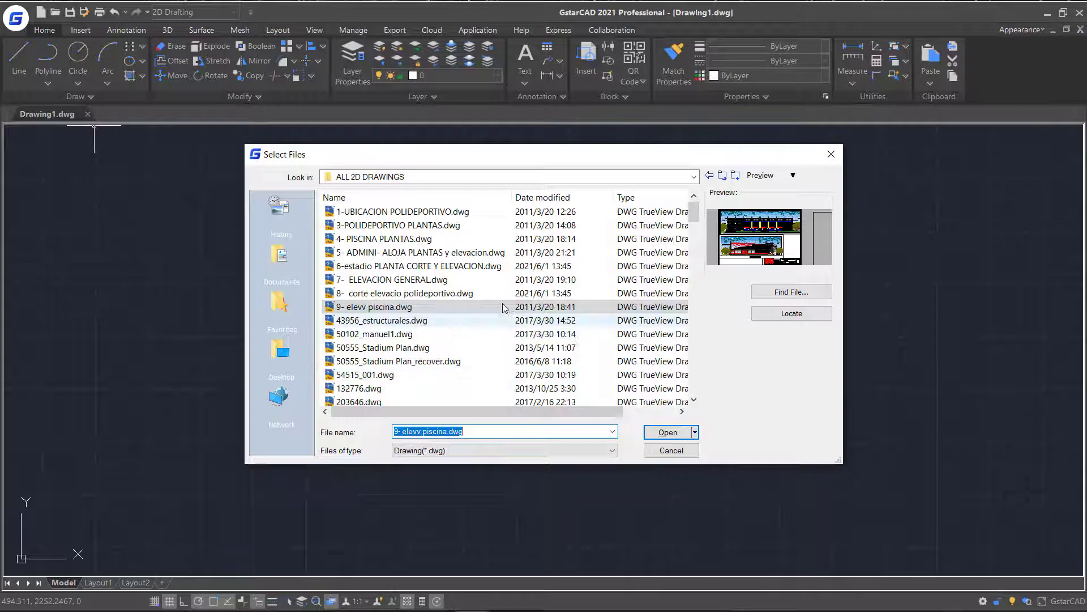
key(Up)
key(Up)
key(Down)
key(Down)
key(Down)
key(Down)
key(Down)
key(Down)
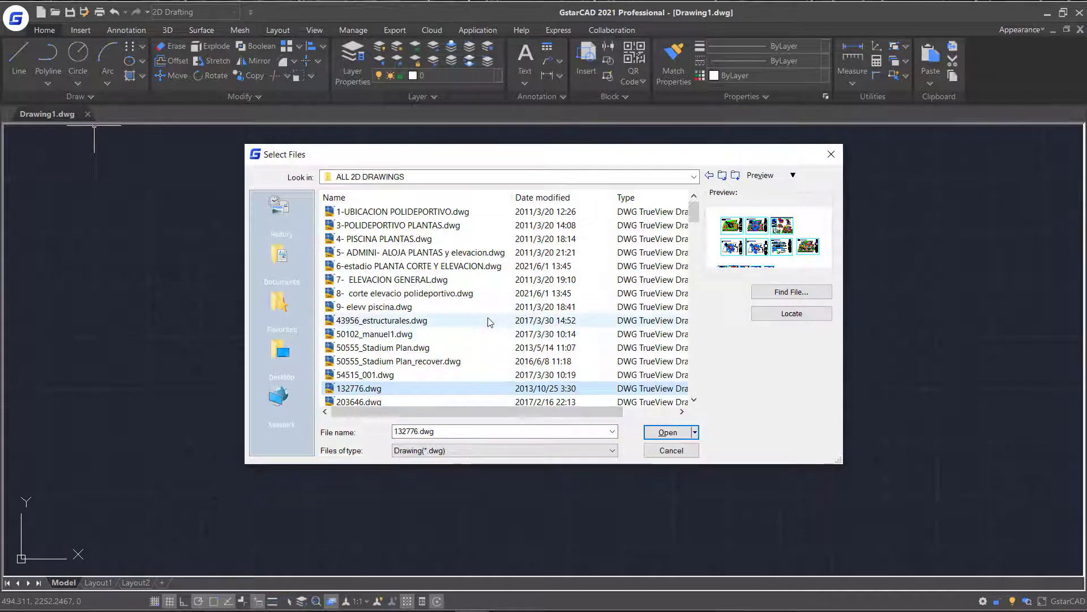
drag(379, 402, 390, 266)
- Add 50555_Stadium Plan, ARQUITECTURA CONDOMINIO, ARCHITECTURE TITLEBLOCK 1 and Area Table to the selection
scroll(404, 294, down, 2)
click(406, 279)
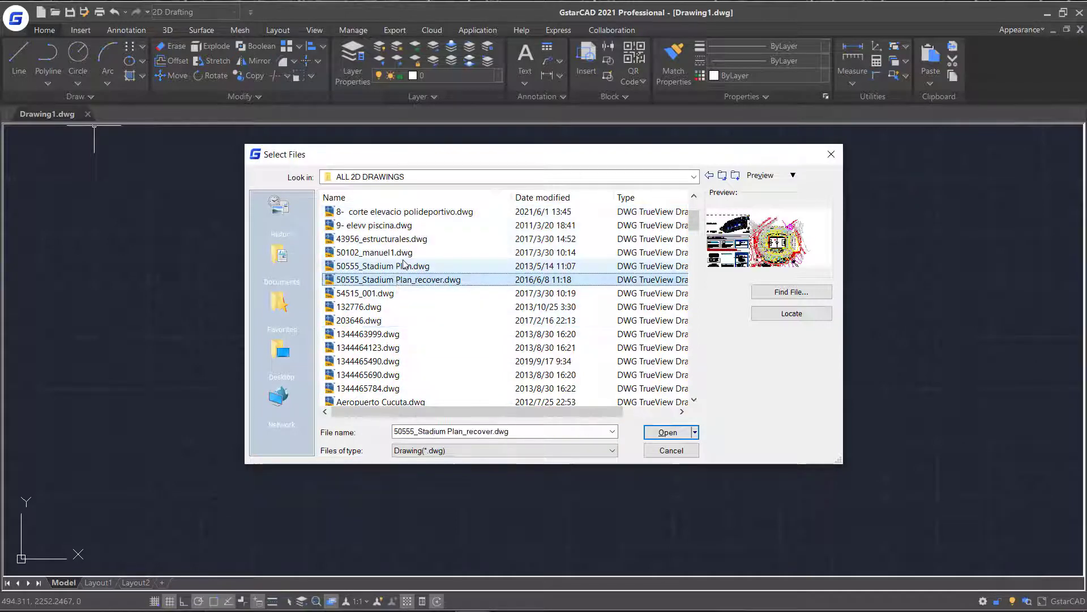
ctrl+click(453, 320)
scroll(510, 348, down, 2)
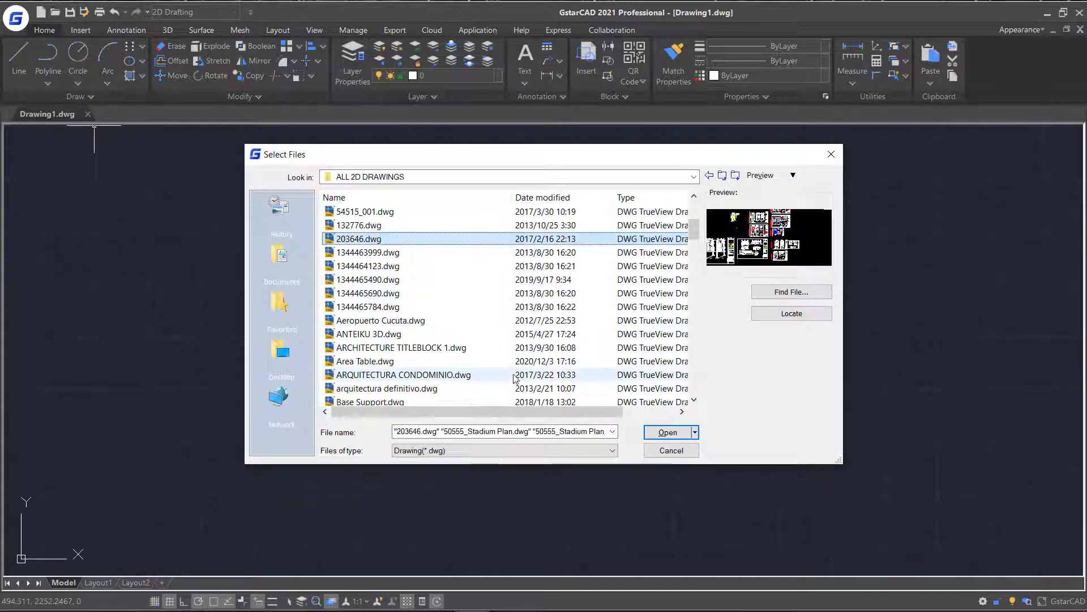
ctrl+click(476, 374)
ctrl+shift+click(478, 348)
- Briefly filter the file list to DXF files, then switch back to DWG drawings
click(555, 450)
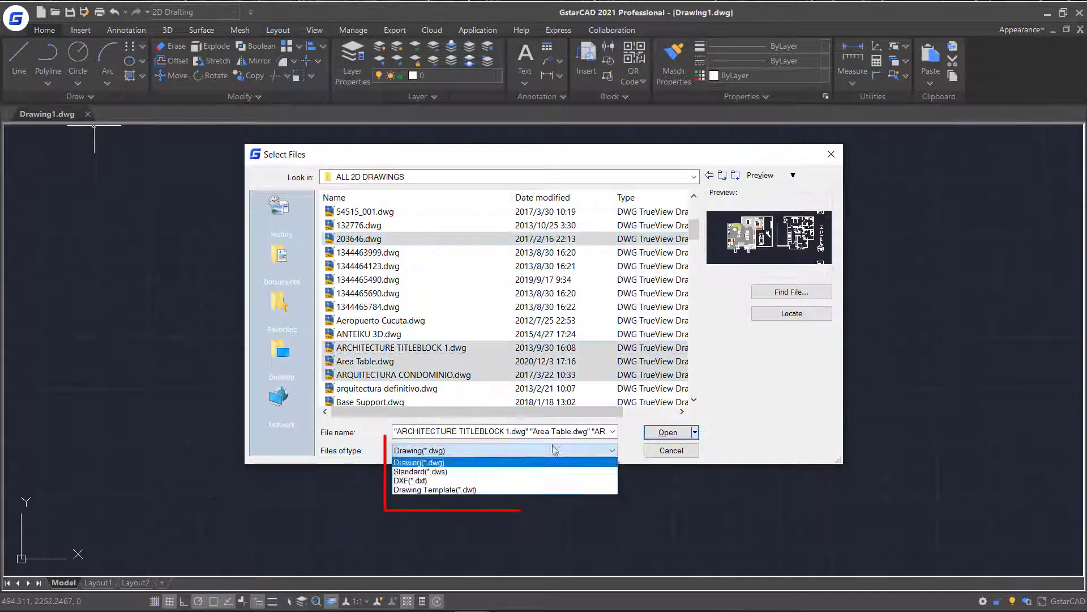
click(552, 480)
click(607, 451)
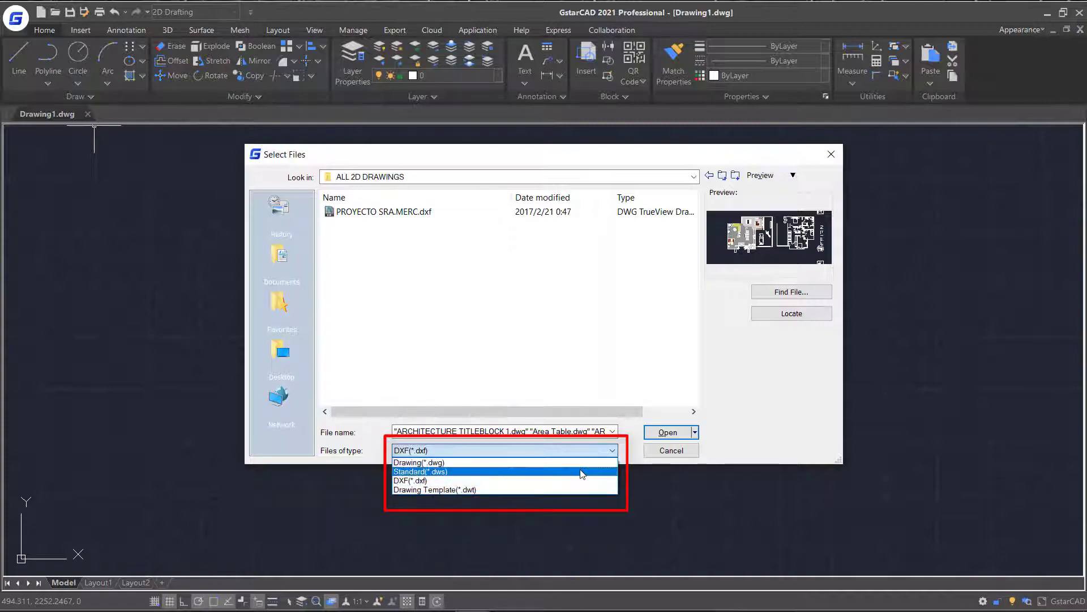
click(583, 463)
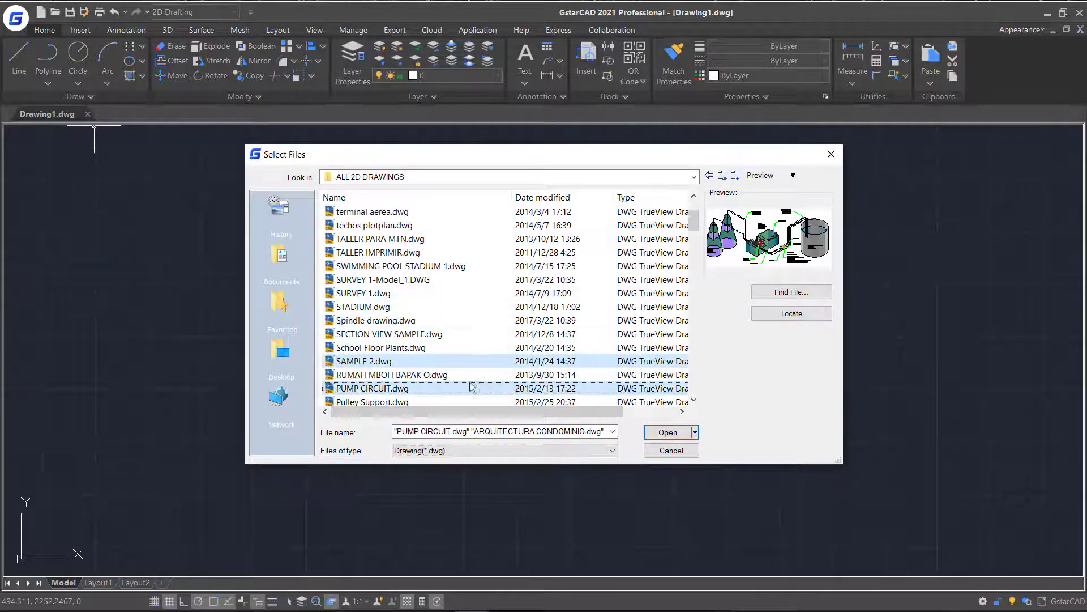
- Add Valve 1 and TALLER PARA MTN, then open all selected drawings as tabs
scroll(470, 387, up, 2)
ctrl+click(450, 321)
ctrl+click(442, 265)
click(668, 432)
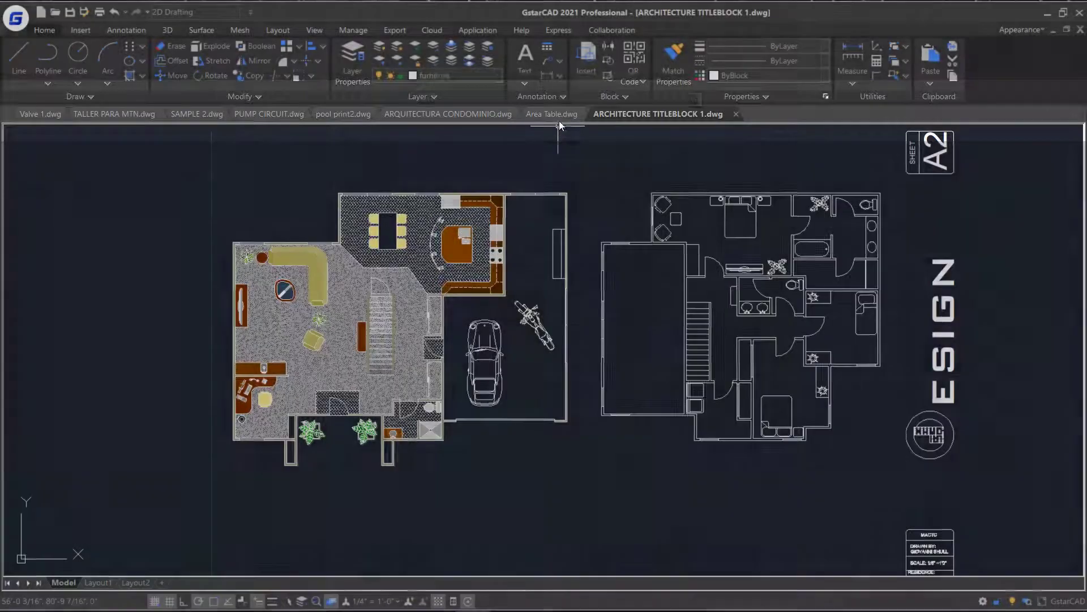
- Browse the open drawing tabs, then close ARCHITECTURE TITLEBLOCK 1 and Area Table
click(560, 113)
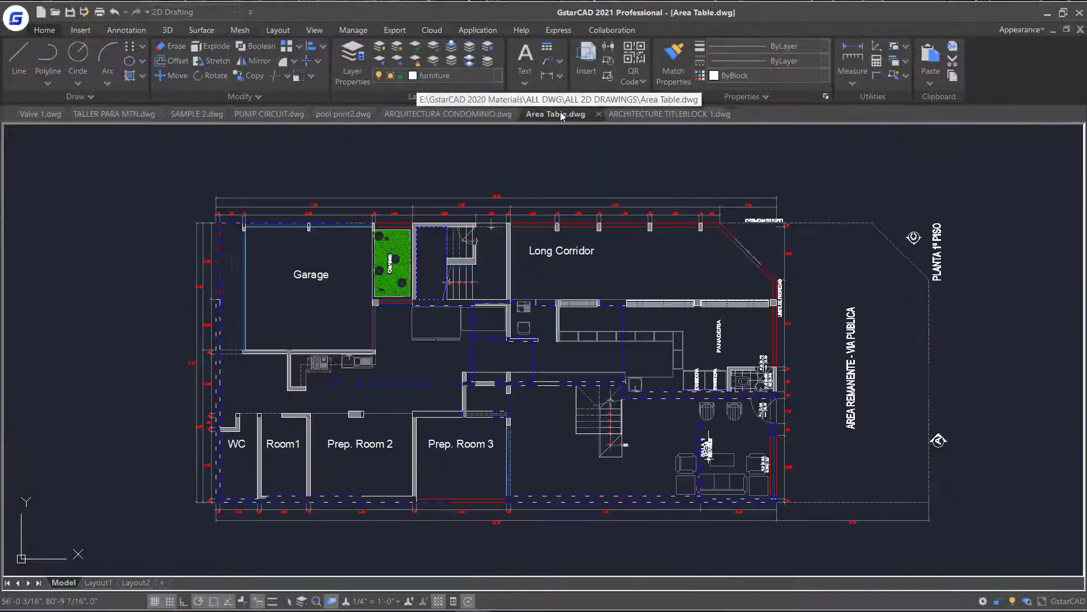
click(461, 115)
click(326, 115)
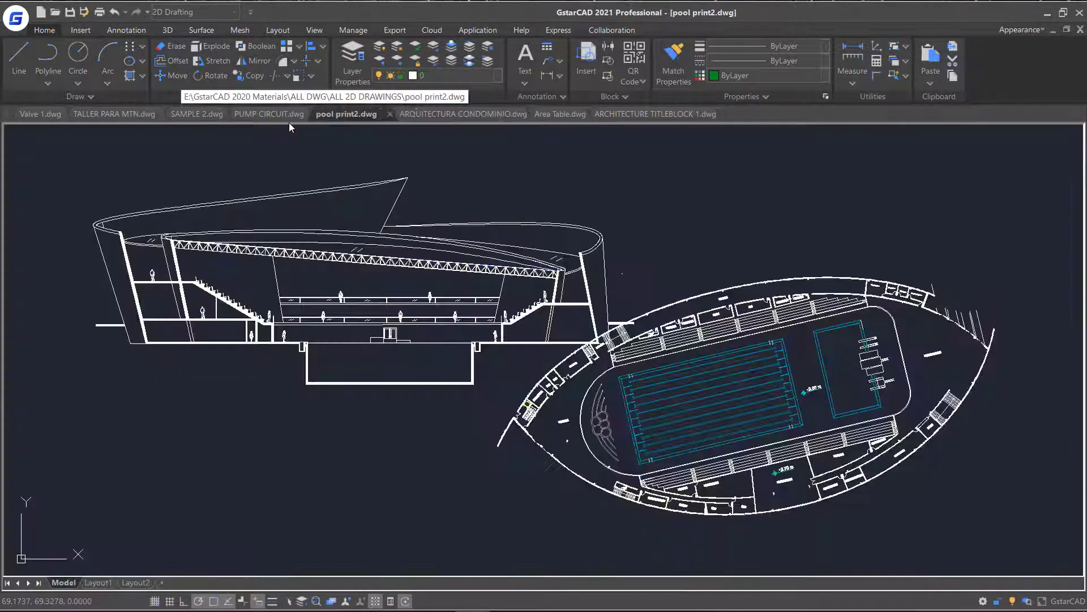
click(290, 114)
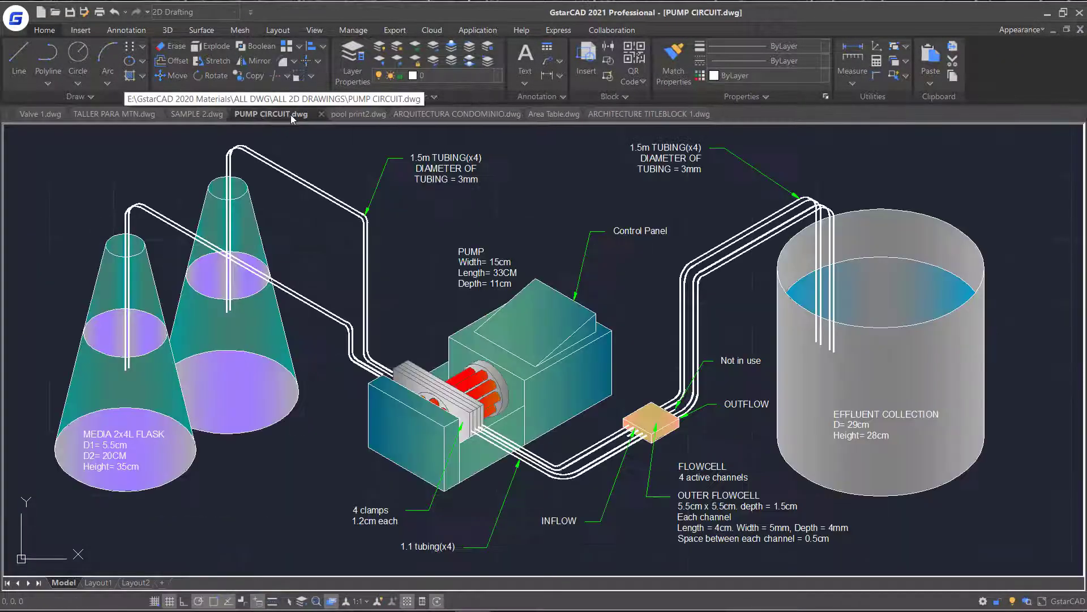
click(654, 115)
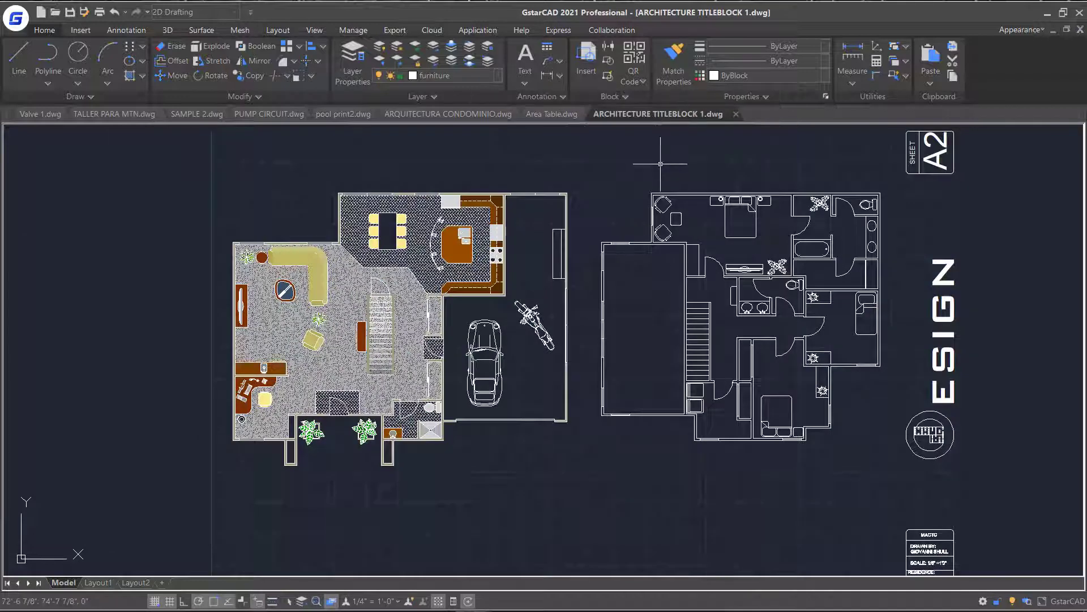
click(737, 117)
click(600, 114)
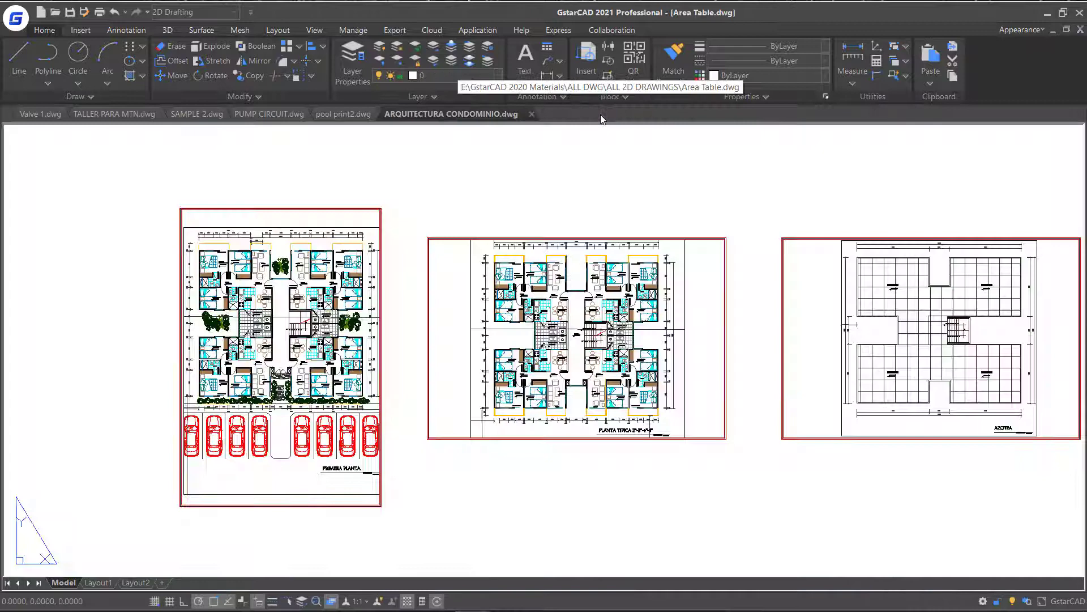
- Close the ARQUITECTURA CONDOMINIO drawing with the CLOSE command, answering the save prompt
click(63, 582)
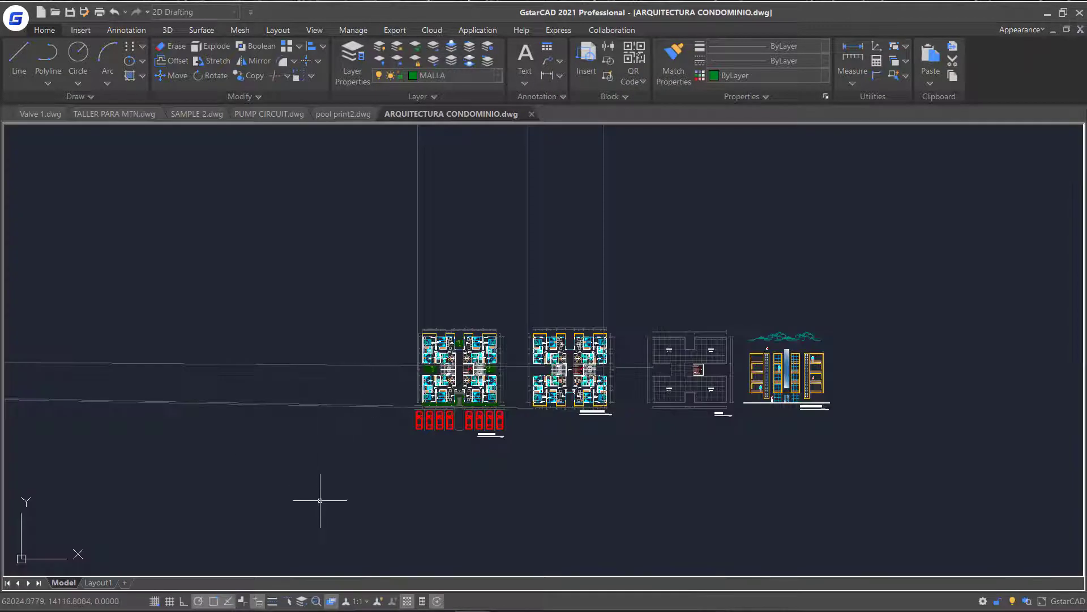
text(close)
key(Return)
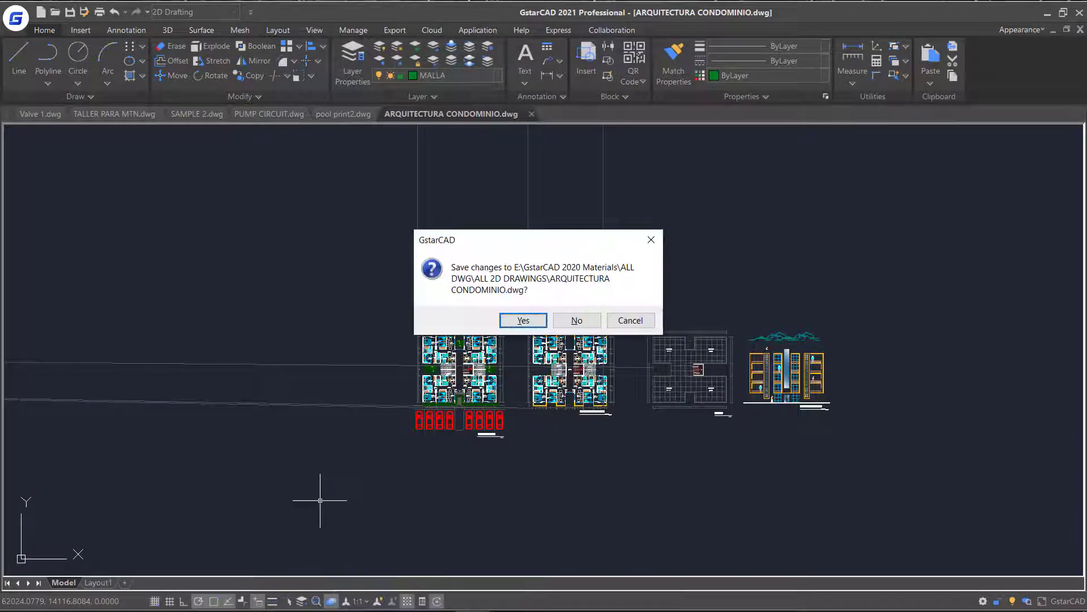
key(Return)
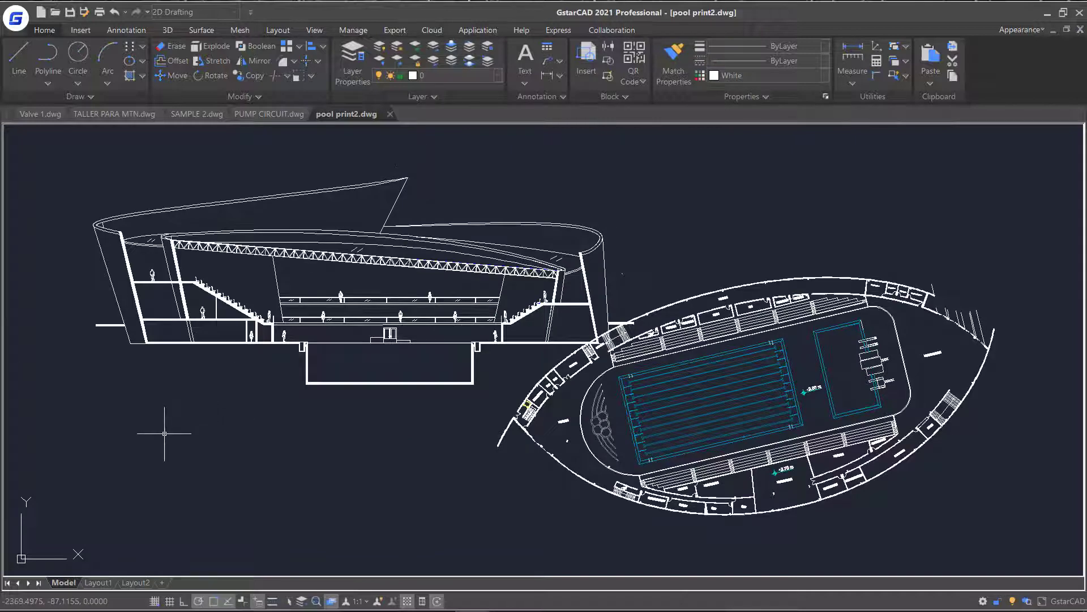
text(close)
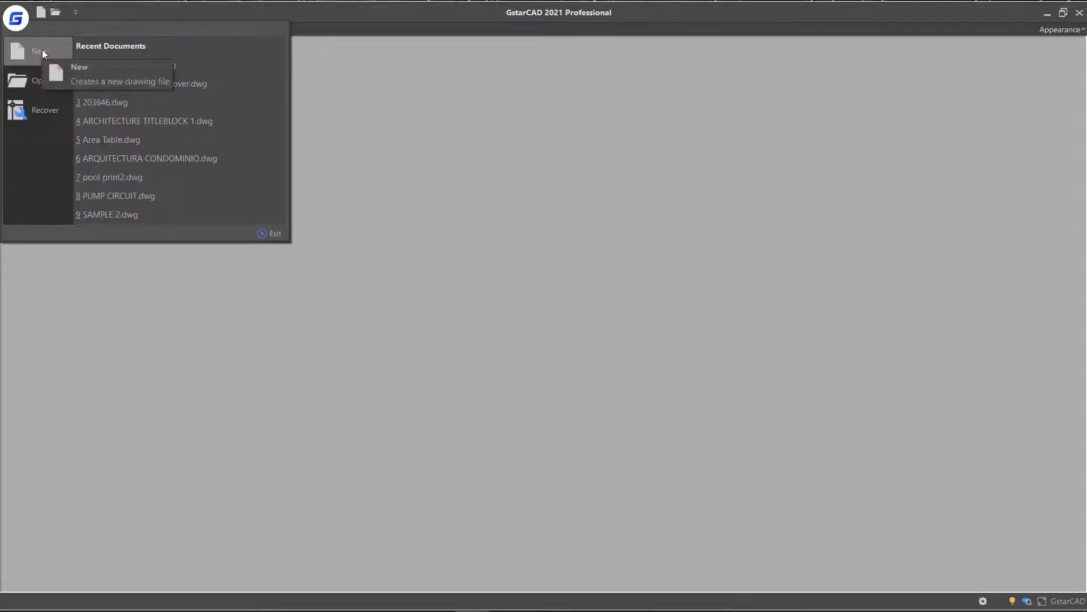
- Create a new Drawing2 from the gcadiso.dwt template instead of gcad.dwt
click(42, 51)
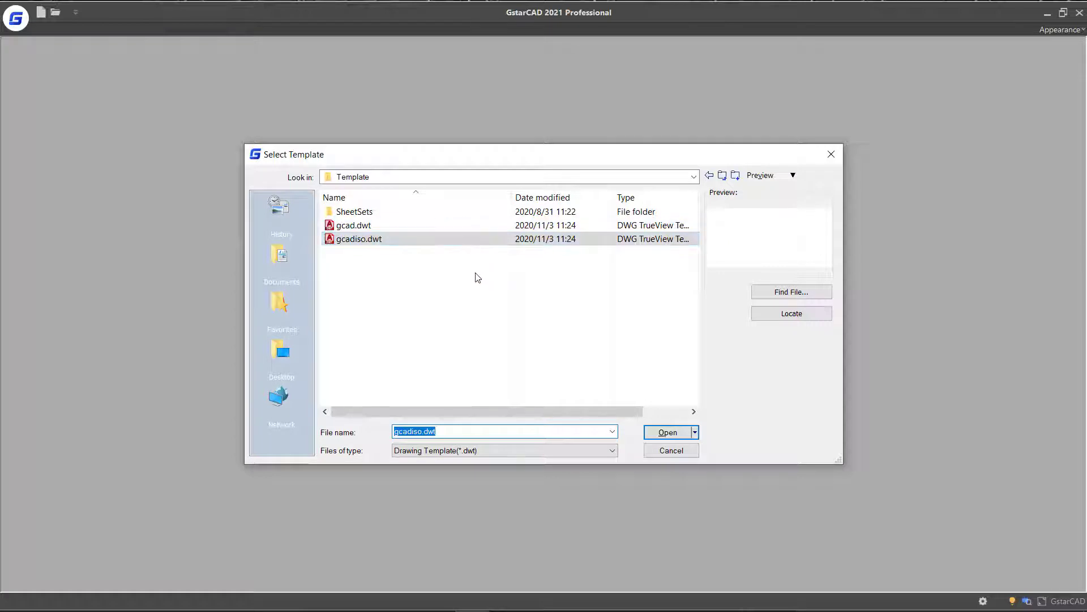
click(459, 227)
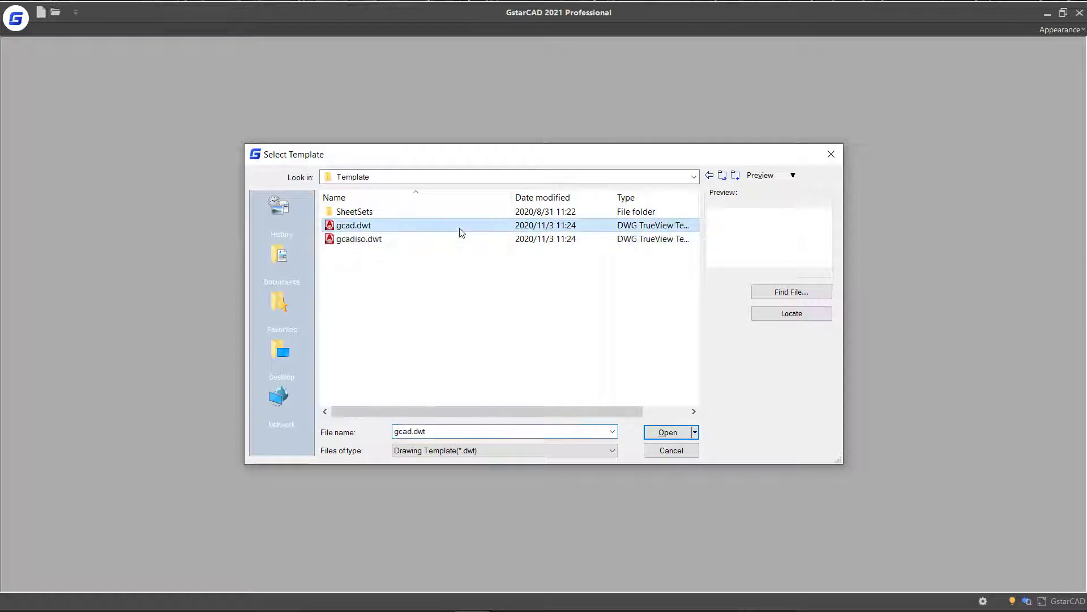
mouse_move(460, 227)
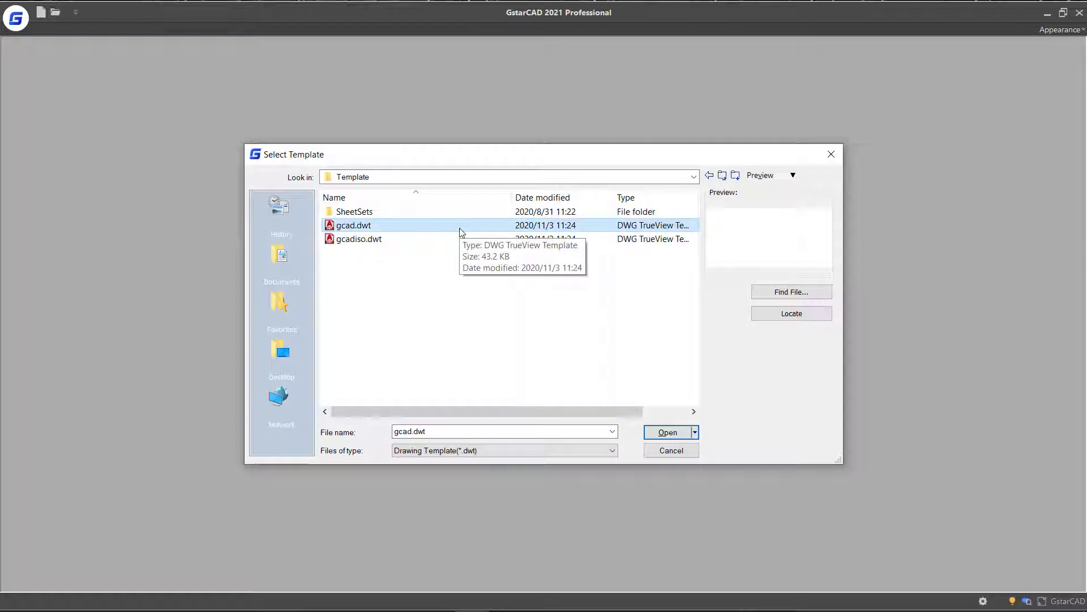
mouse_move(353, 225)
click(458, 239)
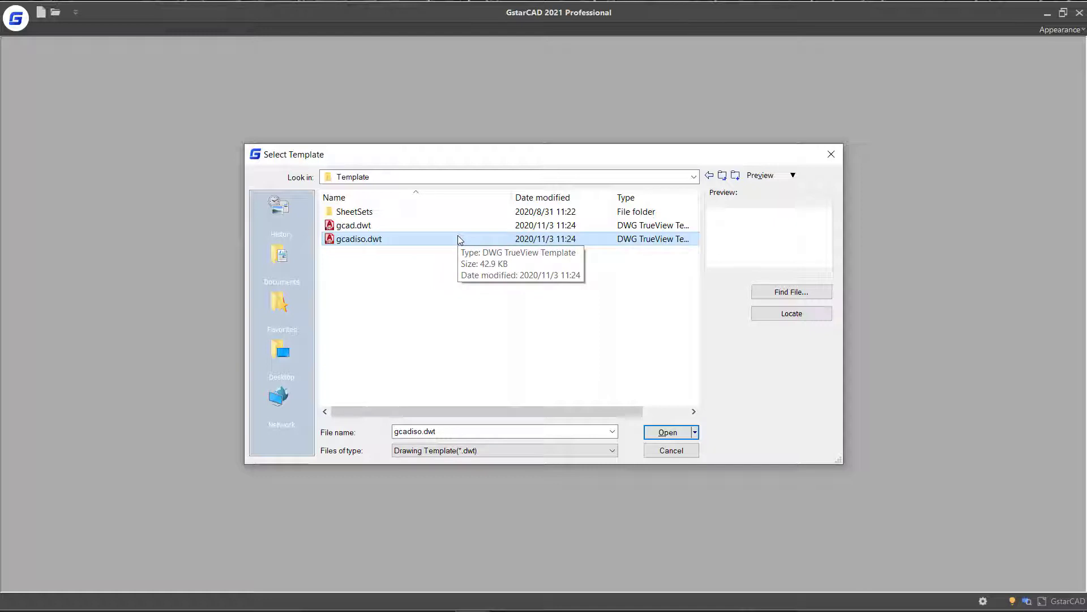
click(669, 432)
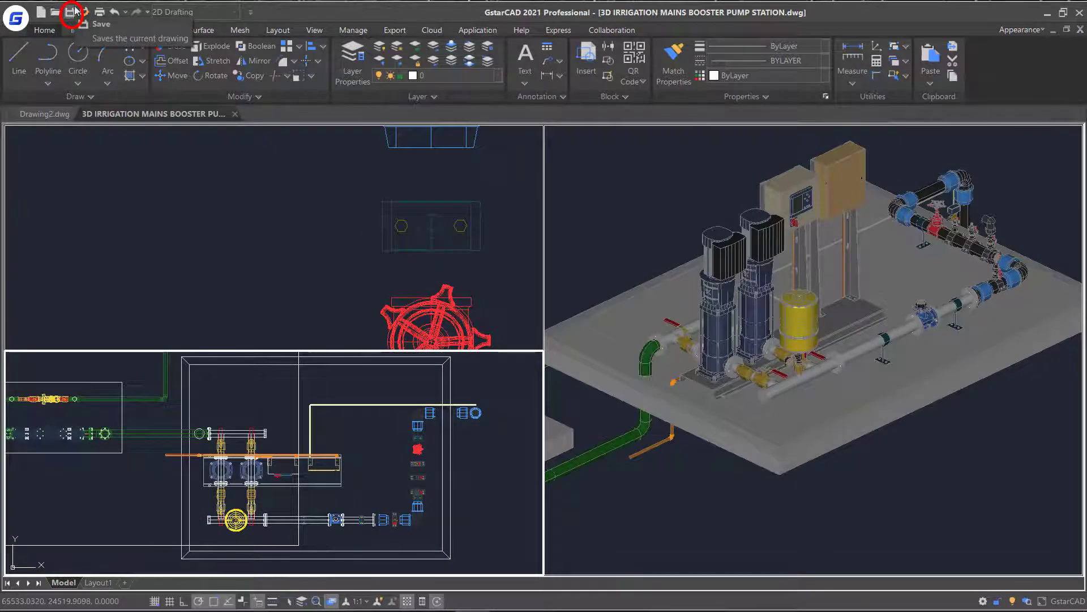
- Start Save As for the 3D IRRIGATION MAINS BOOSTER PUMP STATION drawing
click(16, 18)
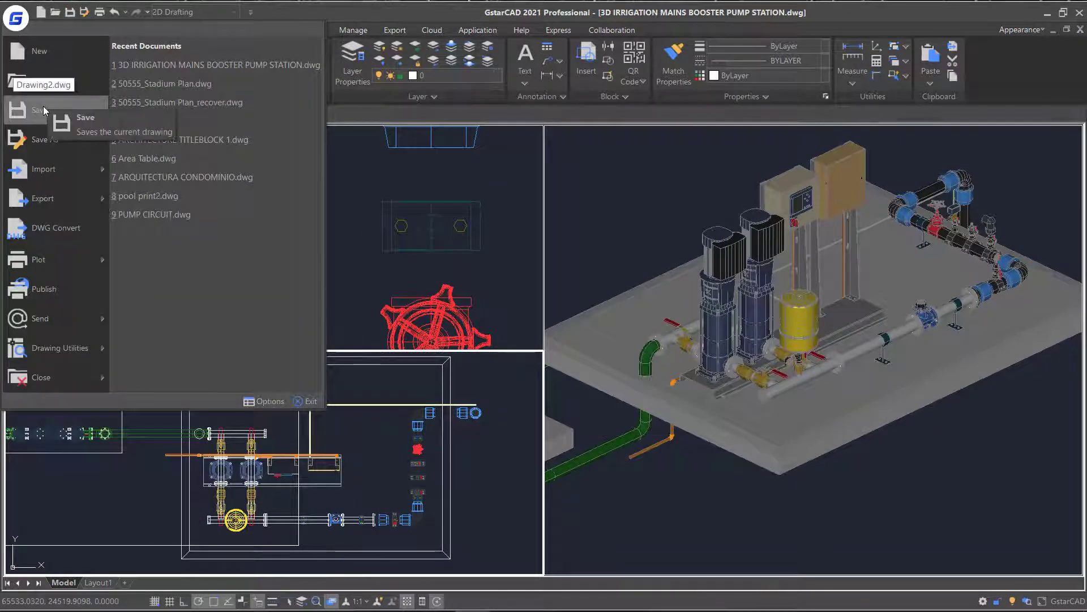
click(518, 291)
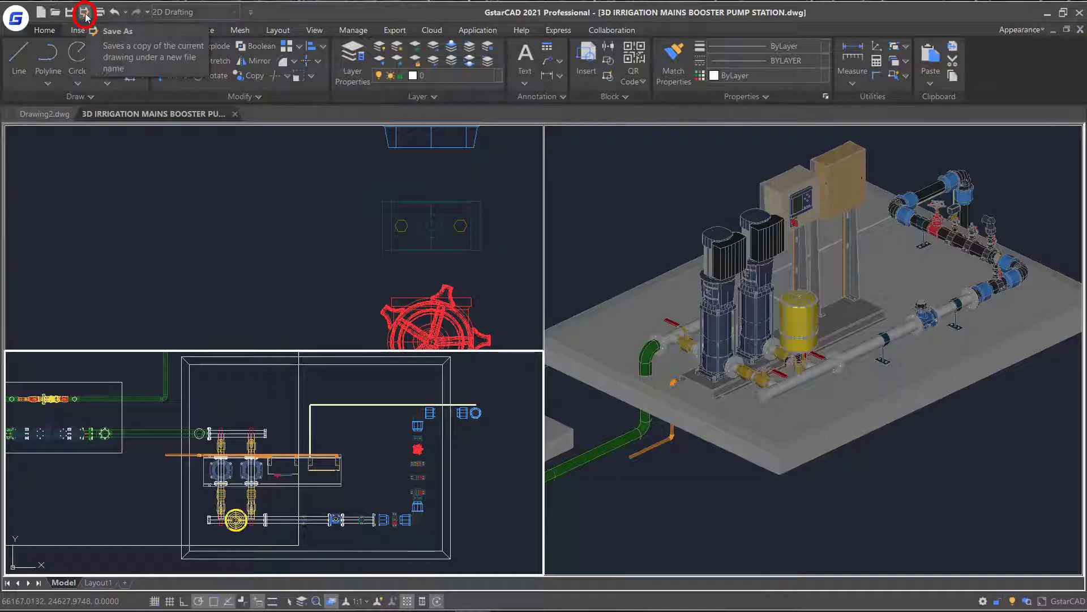
click(16, 18)
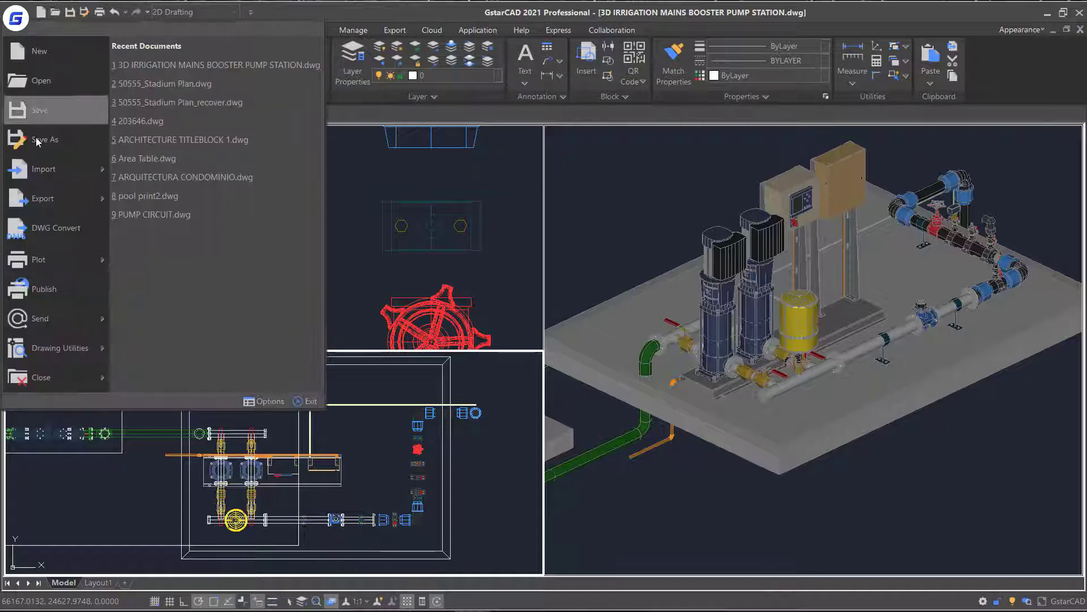
click(34, 141)
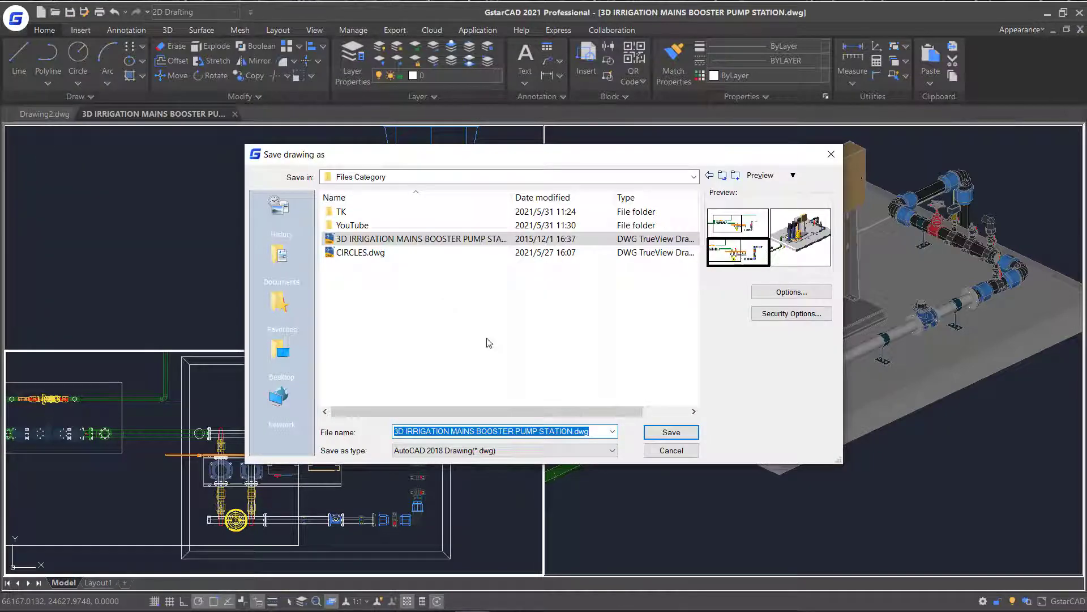
- Save the pump station copy as example.dwg in AutoCAD 2018 format and return to Drawing2
click(504, 451)
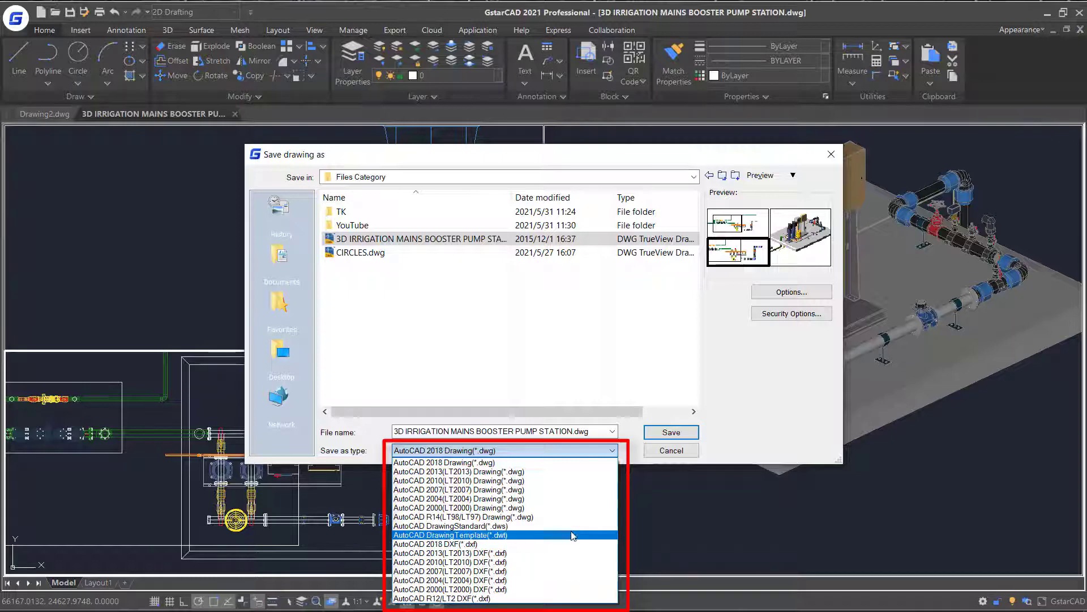
click(383, 435)
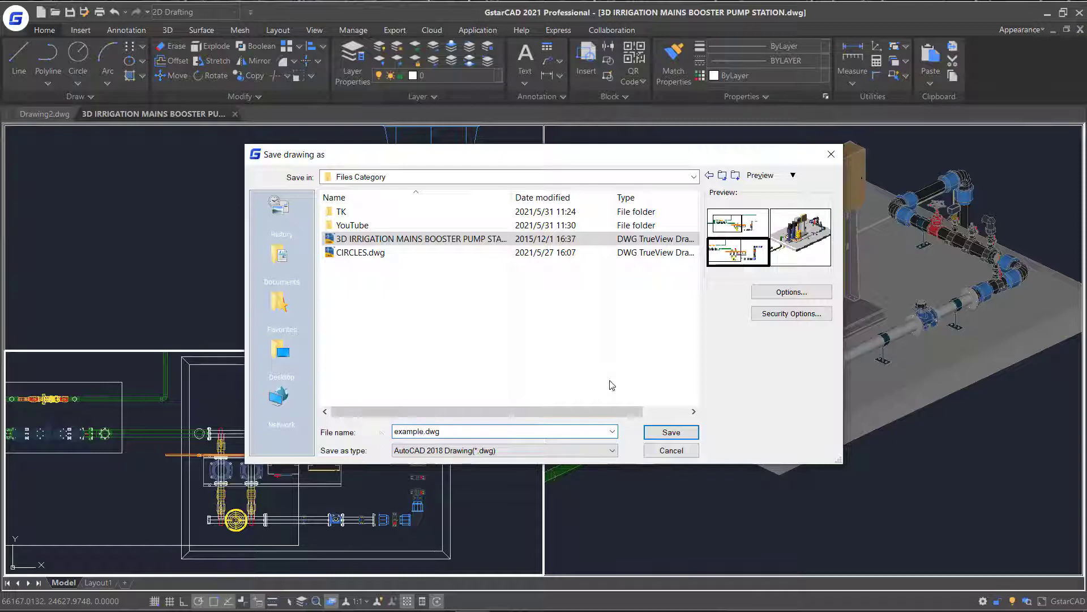
click(671, 432)
click(44, 113)
click(16, 18)
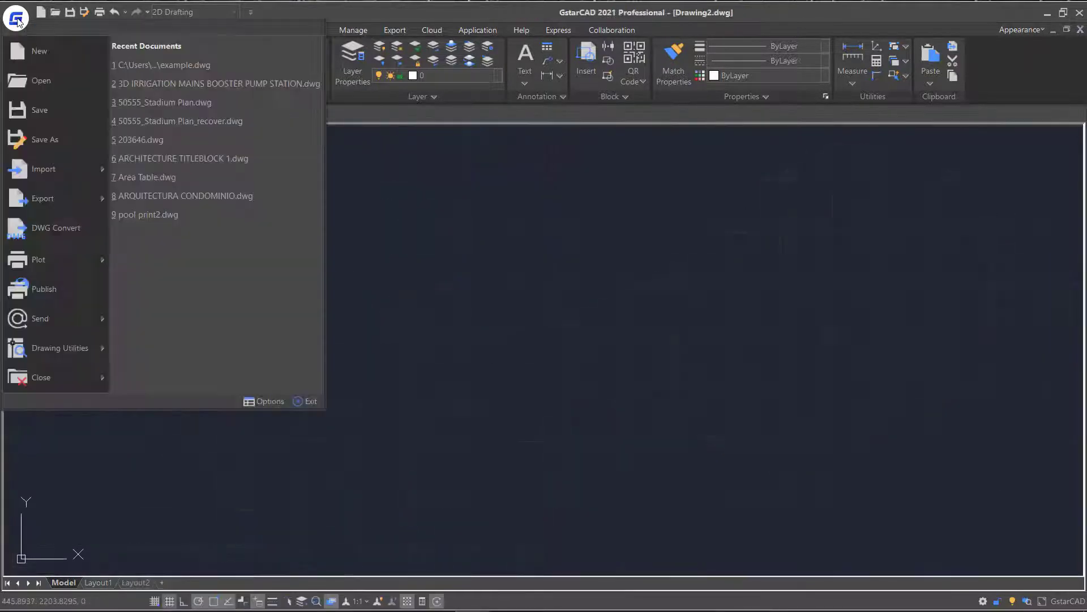
mouse_move(43, 169)
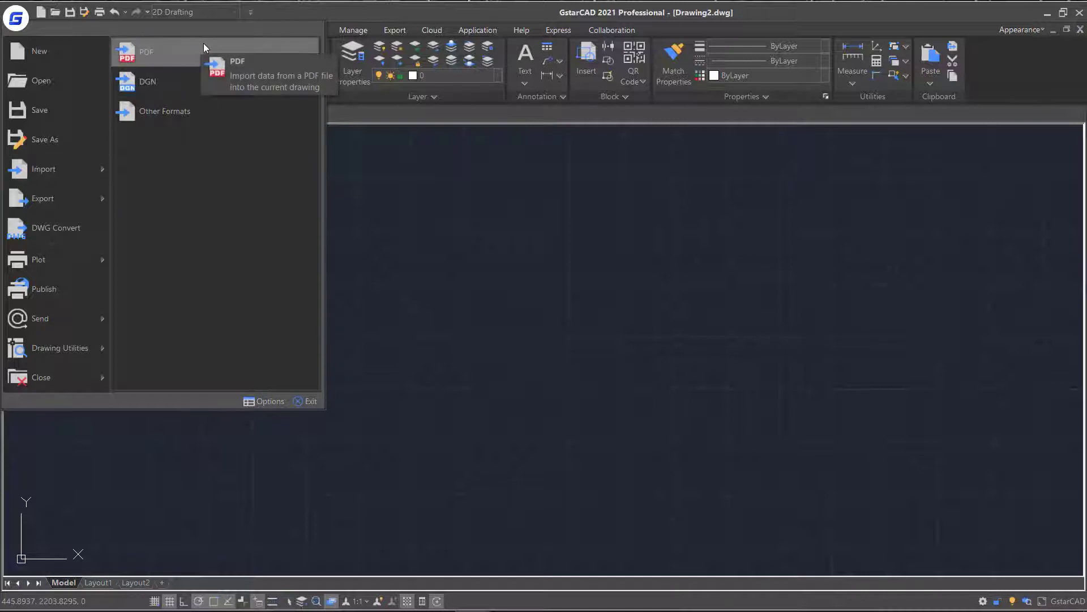
- Import cubo.PDF into Drawing2 using the PDF file filter and import settings
click(189, 110)
click(620, 420)
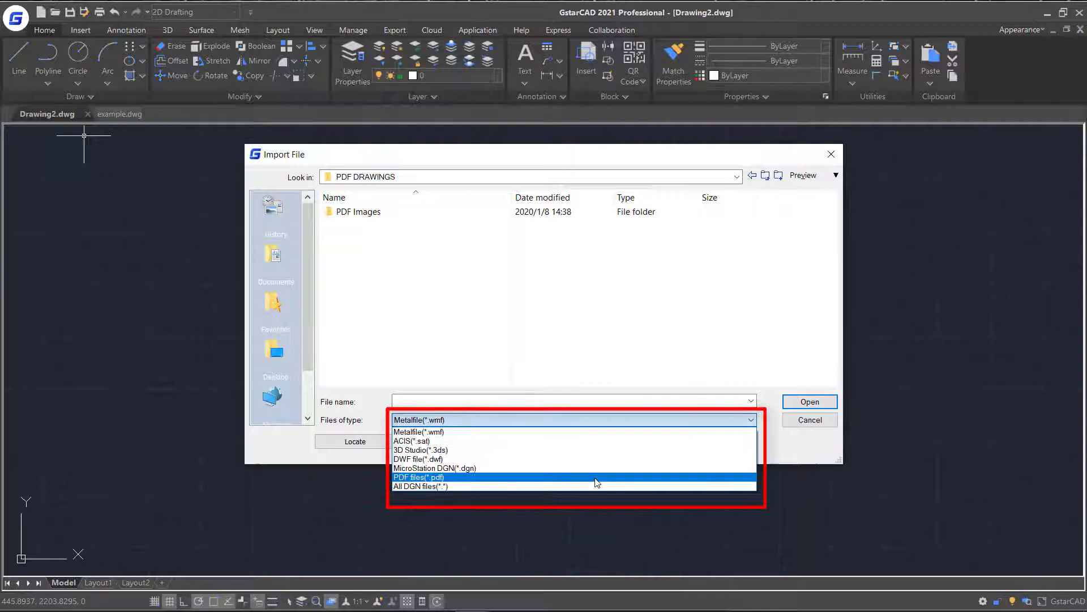
click(595, 478)
click(362, 376)
click(790, 401)
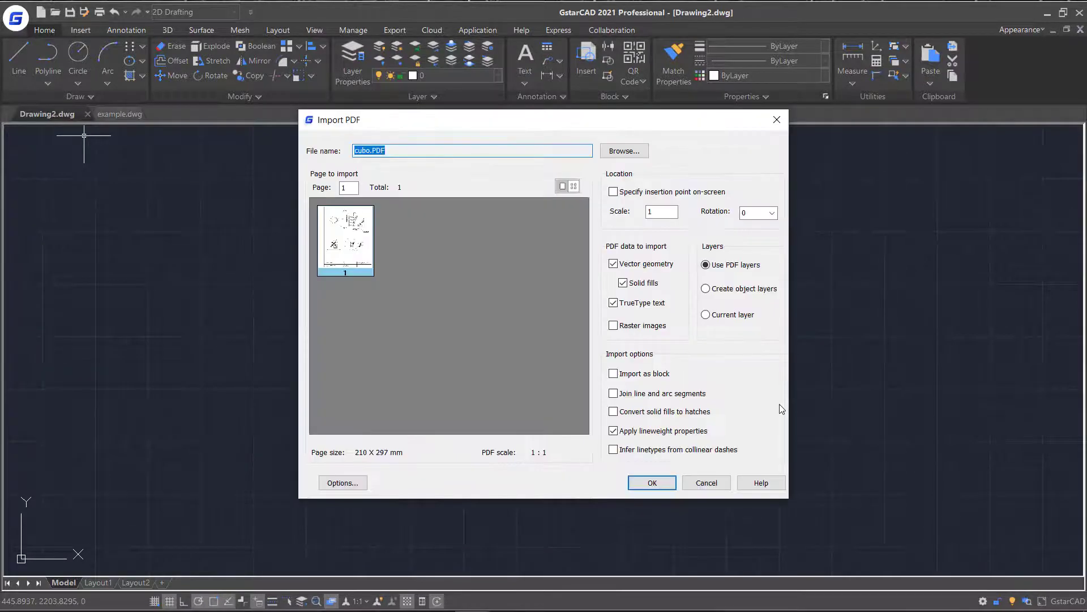
click(654, 481)
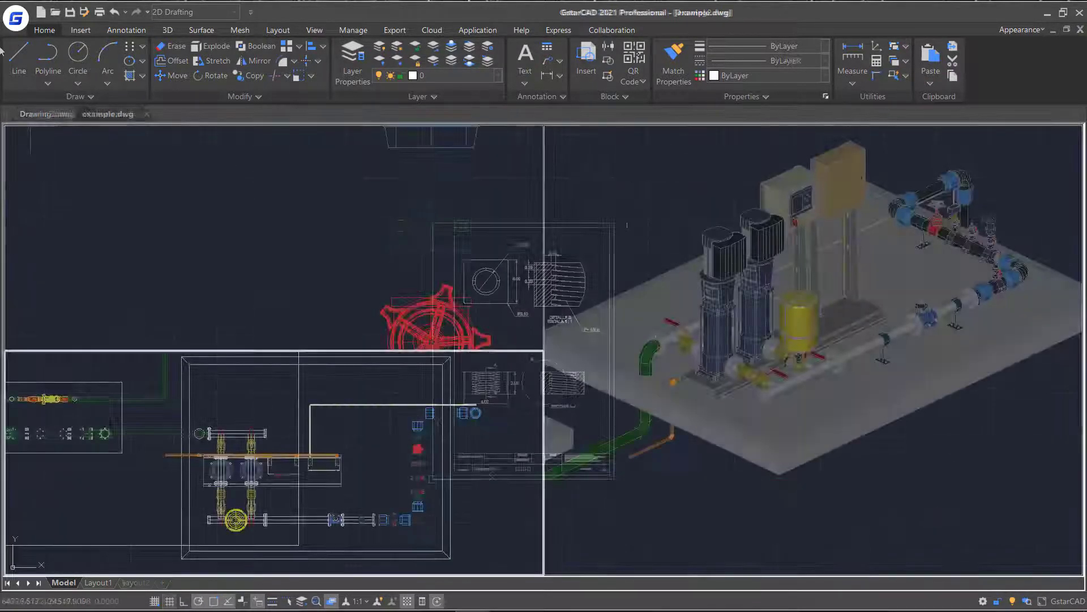
- Export the window-selected pump solids as example.stl in Lithography (*.stl) format
click(16, 19)
mouse_move(44, 198)
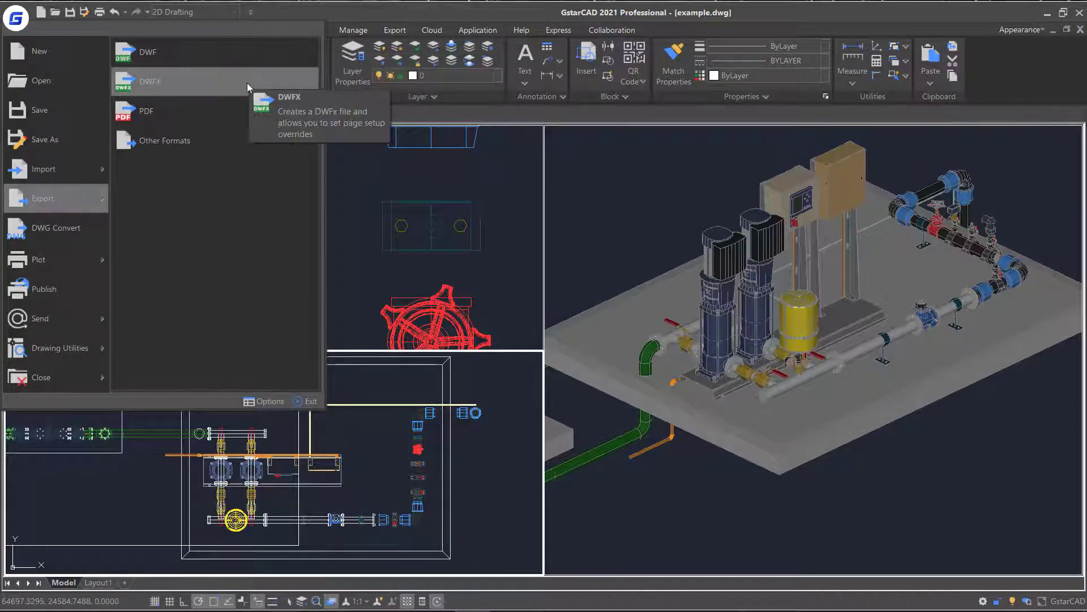
click(216, 143)
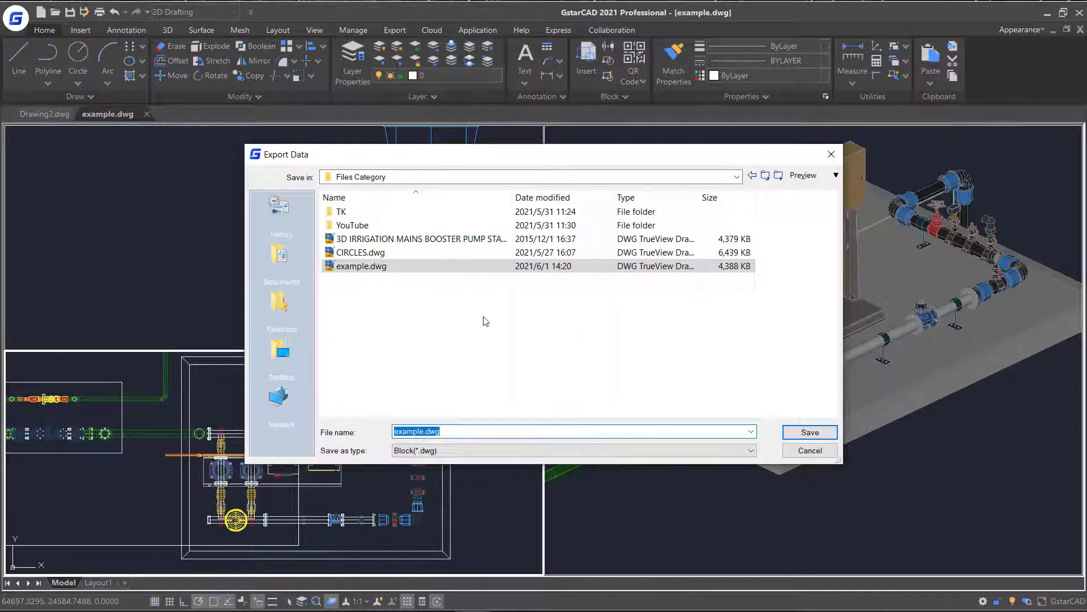
click(541, 450)
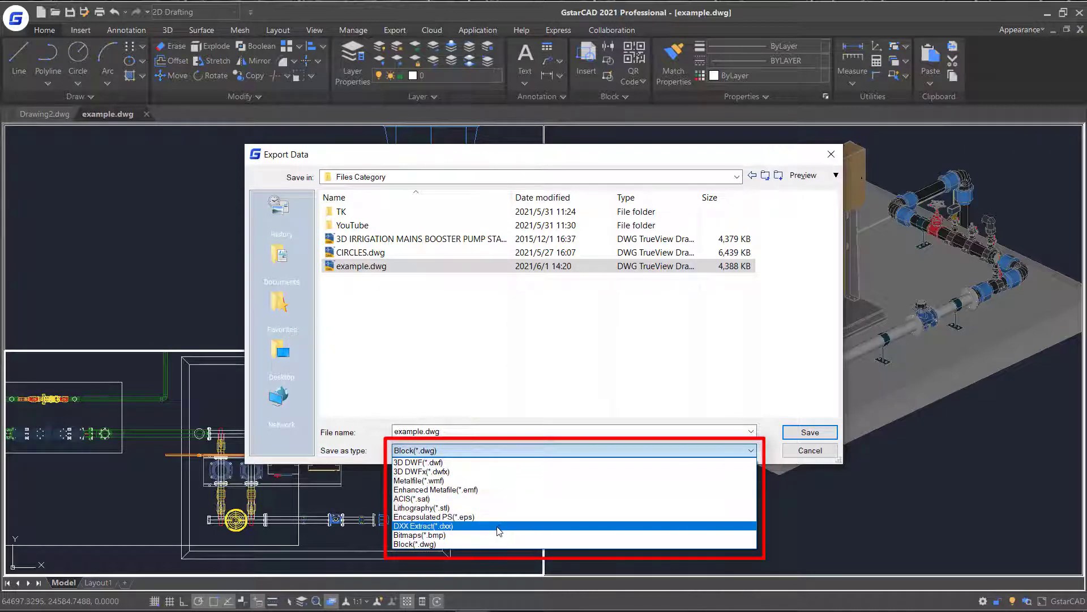
click(487, 509)
click(810, 432)
scroll(916, 308, down, 3)
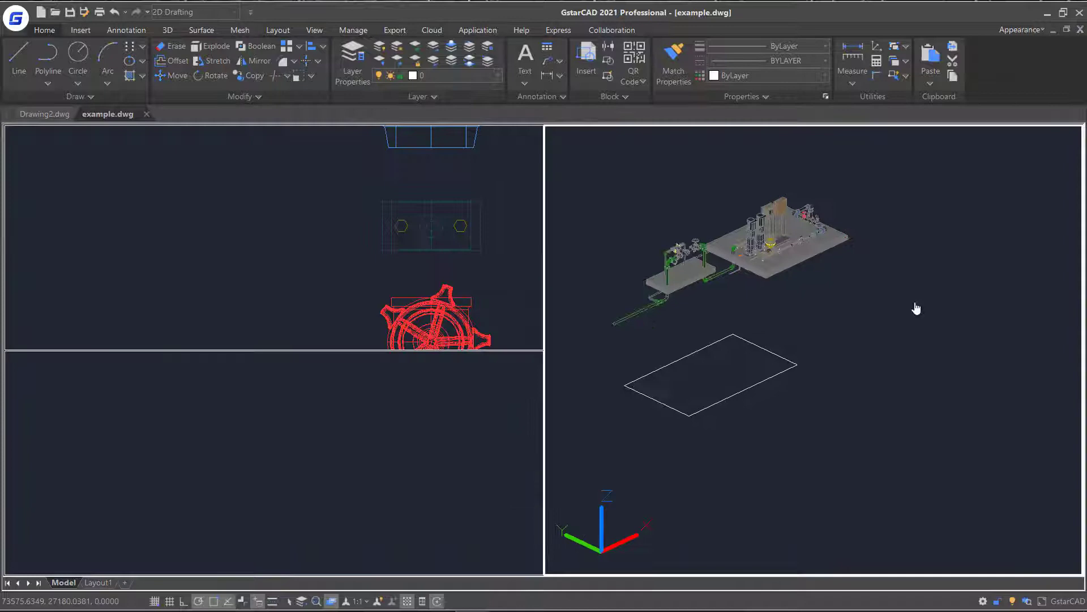
scroll(958, 378, down, 2)
click(602, 229)
click(1006, 444)
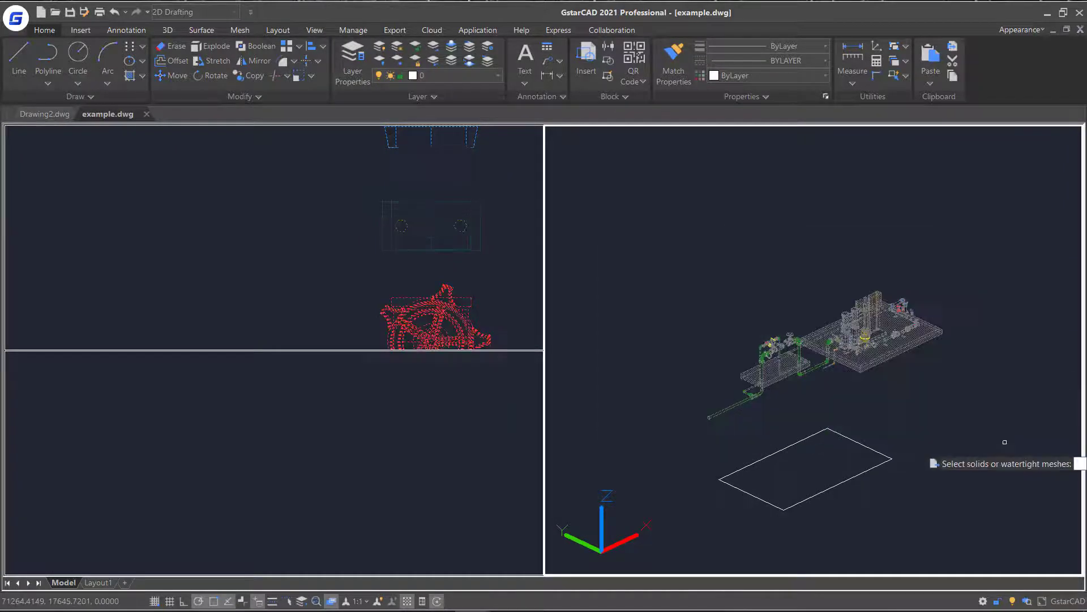
key(Return)
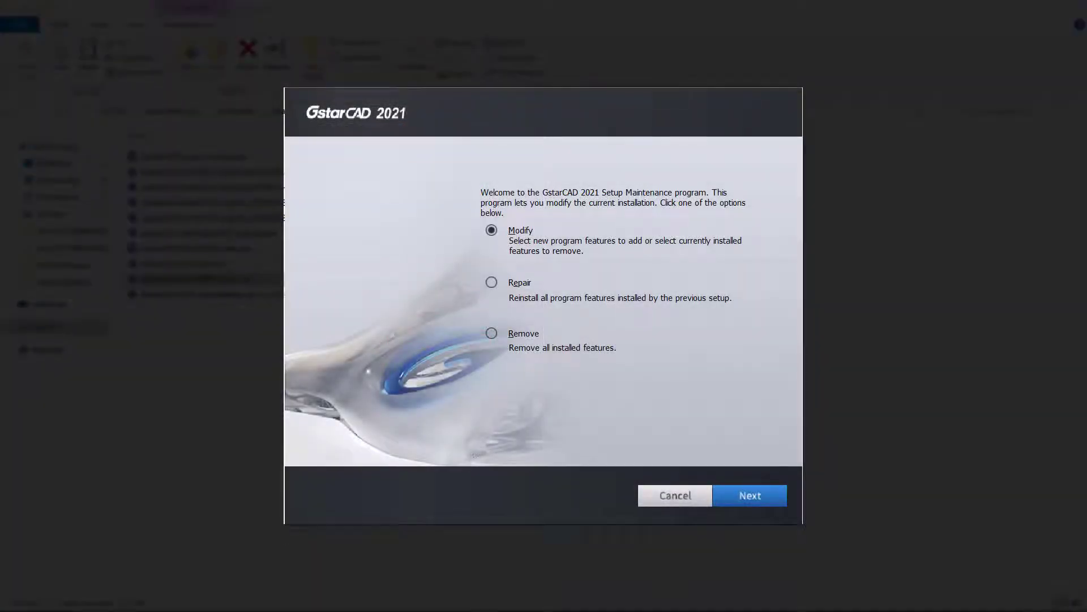
- Run the setup maintenance install with Express Tools and IFC Beta selected
click(749, 497)
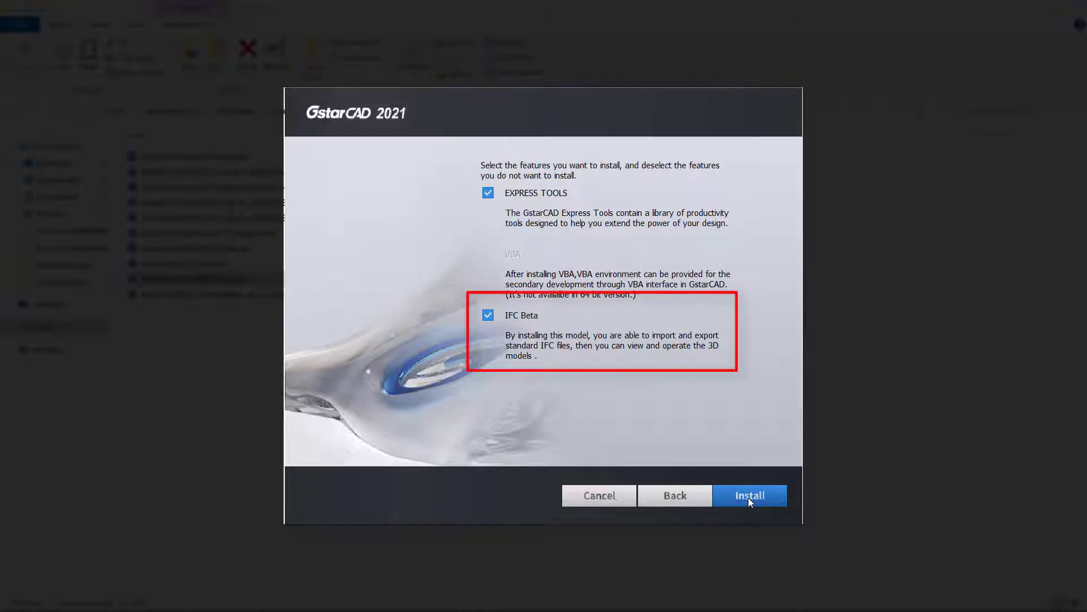
click(749, 498)
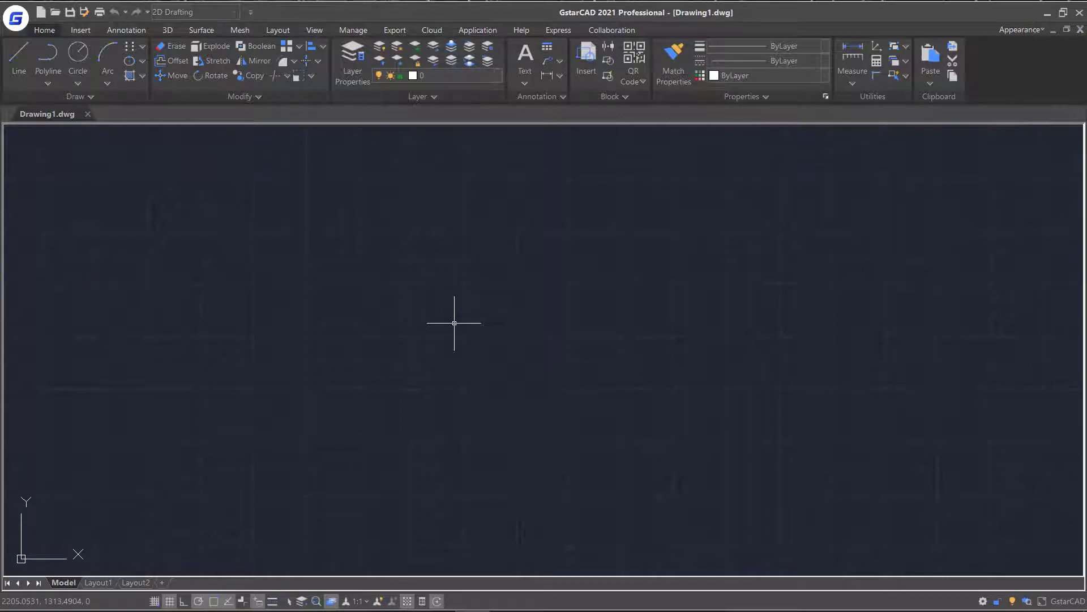
- Import CIRCLES.ifc into Drawing1 as Architecture entities
text(DA)
key(Return)
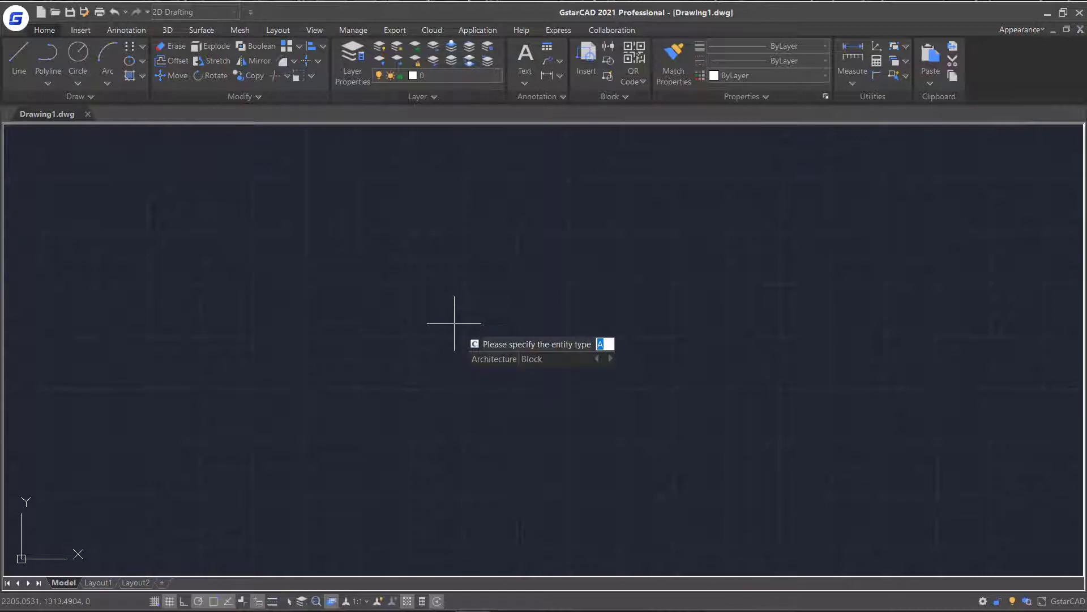
text(a)
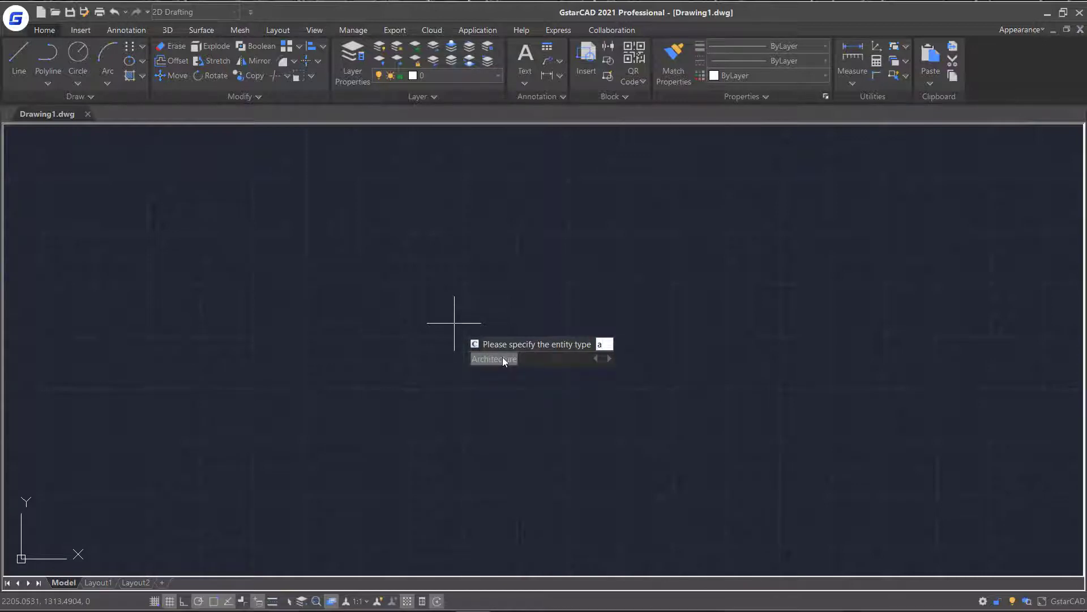
key(Return)
click(535, 256)
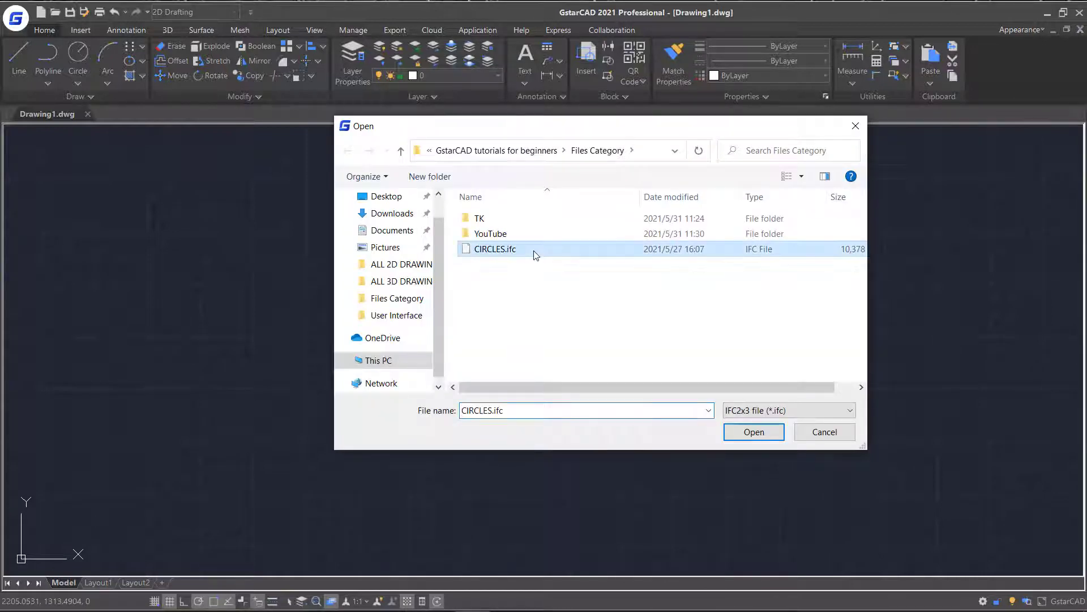
click(753, 432)
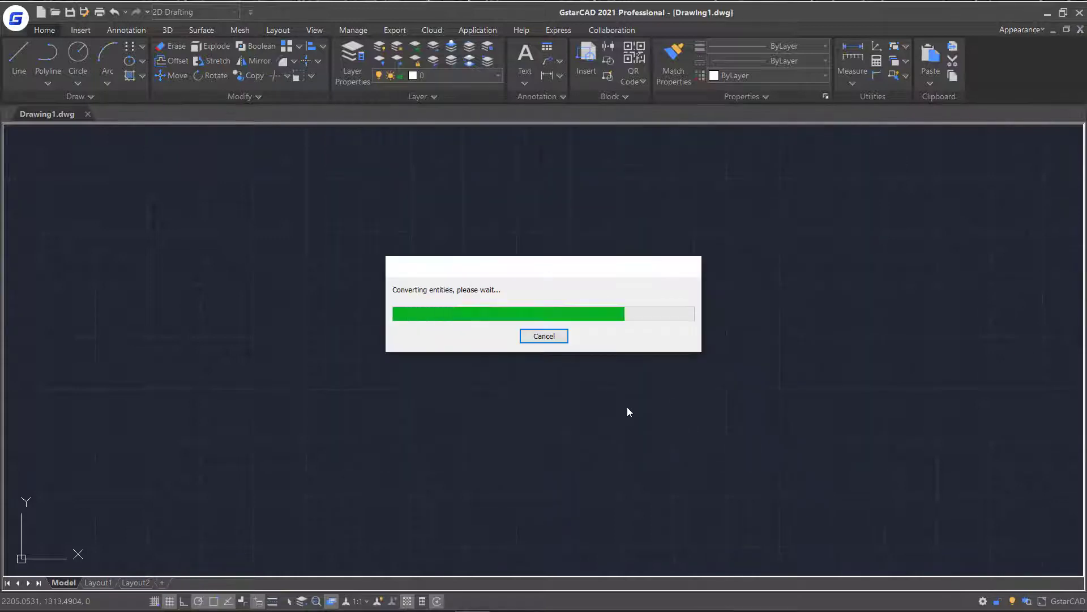
- Export the model to IFC with the DCIFC command, saving it as example
text(dc)
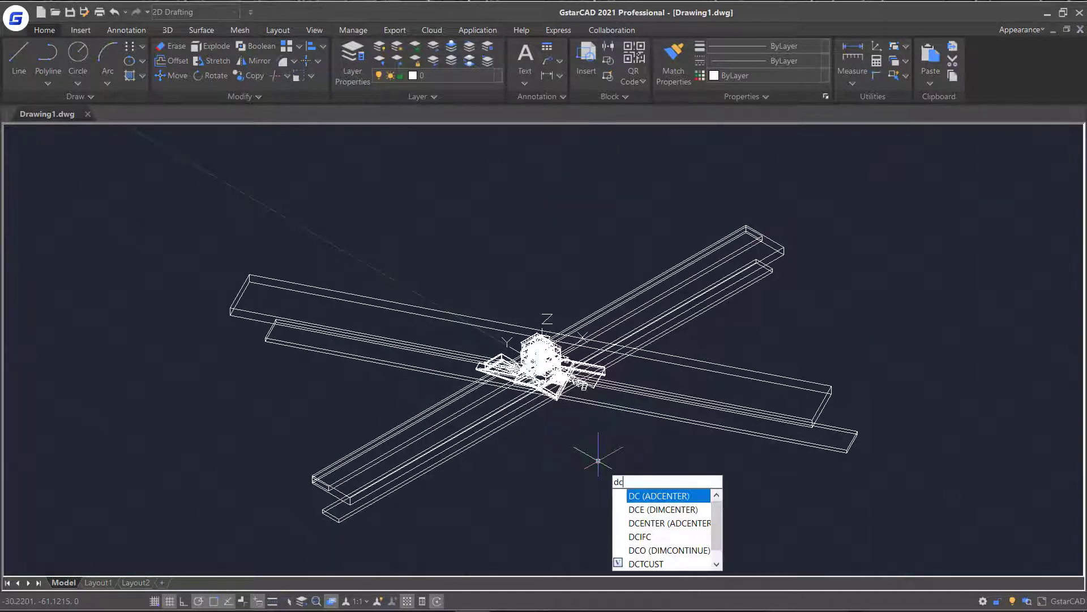
text(i)
key(Return)
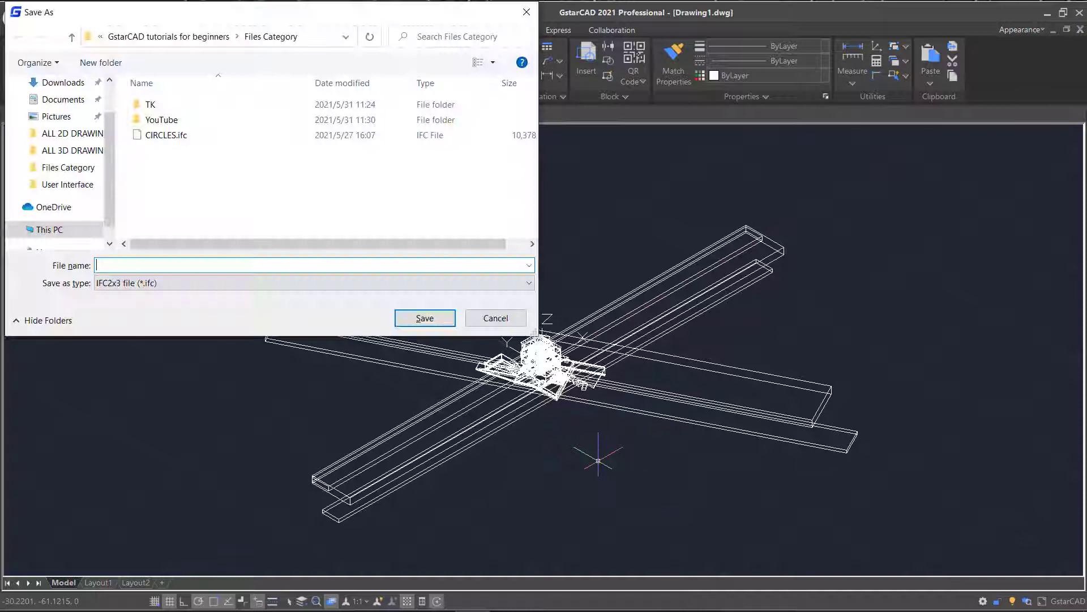
text(exa)
text(le 2)
click(433, 315)
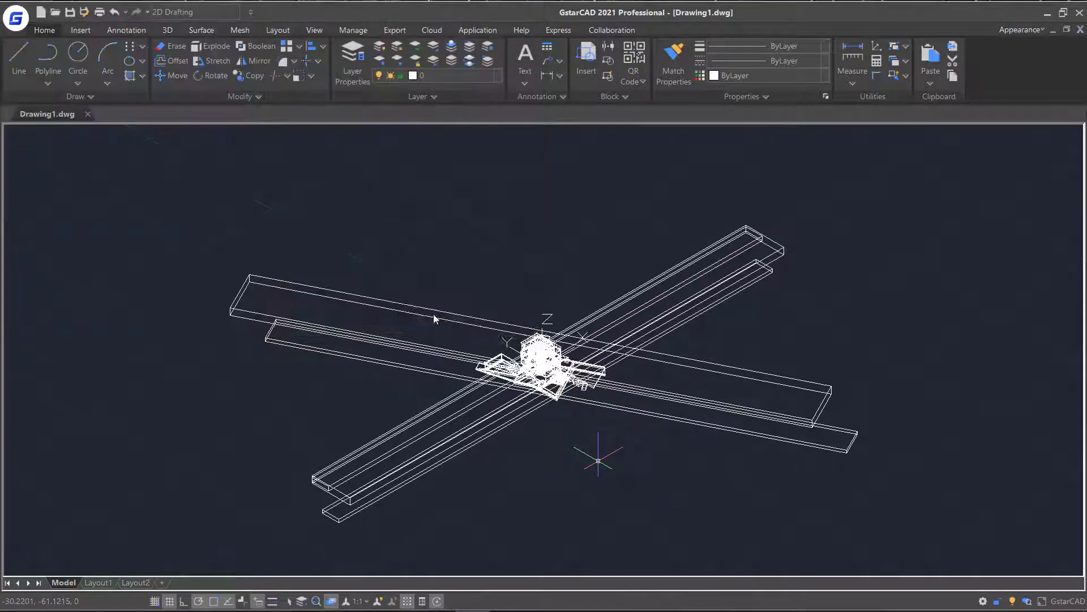
- Review the IFC element palette, close it, then bring up the application menu for DWG Convert
text(i)
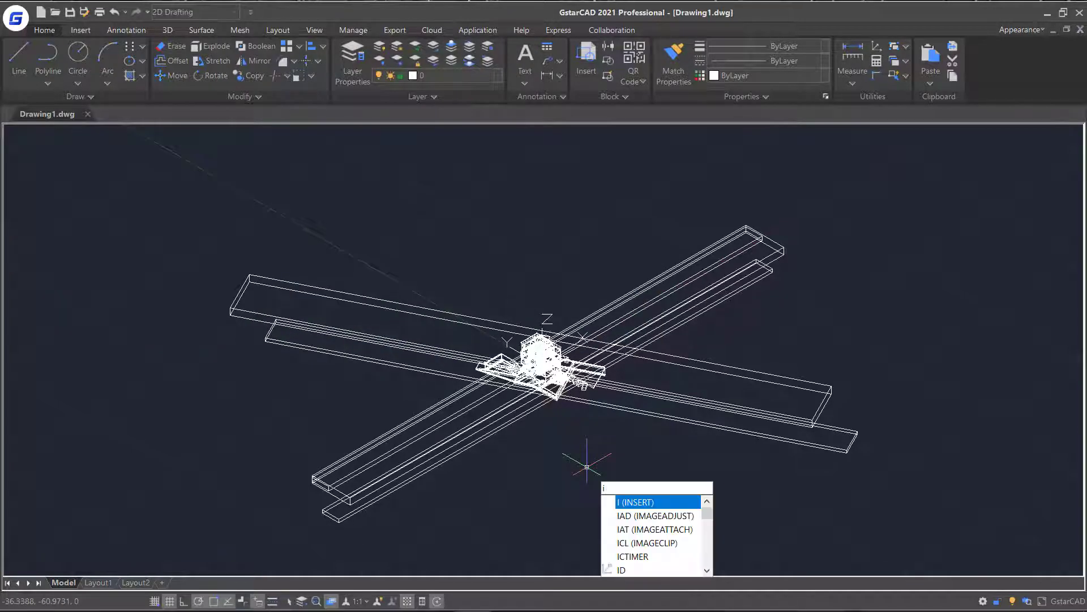
text(fc)
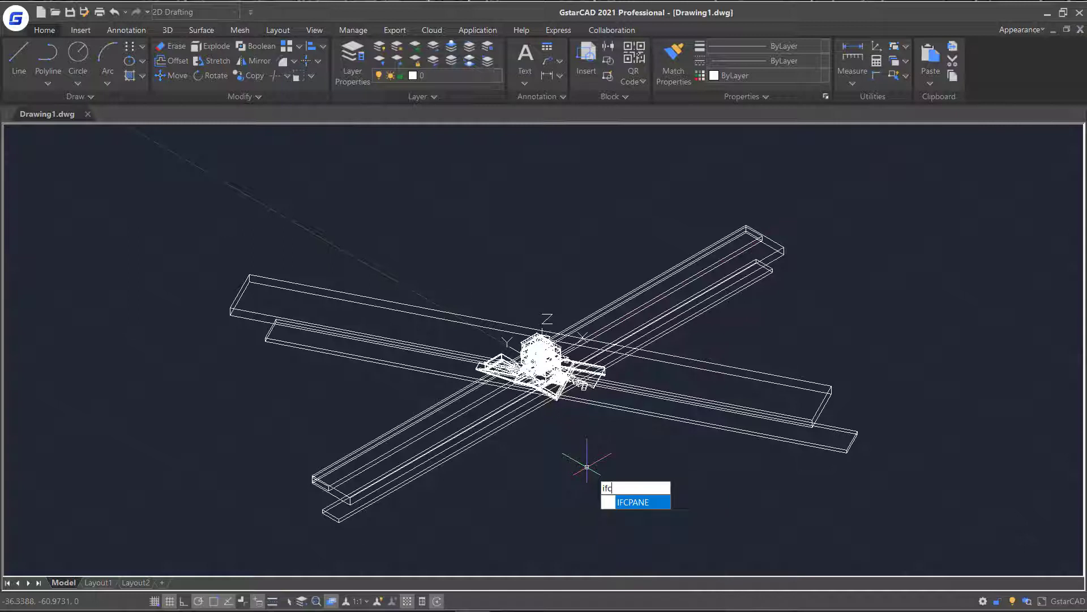
key(Return)
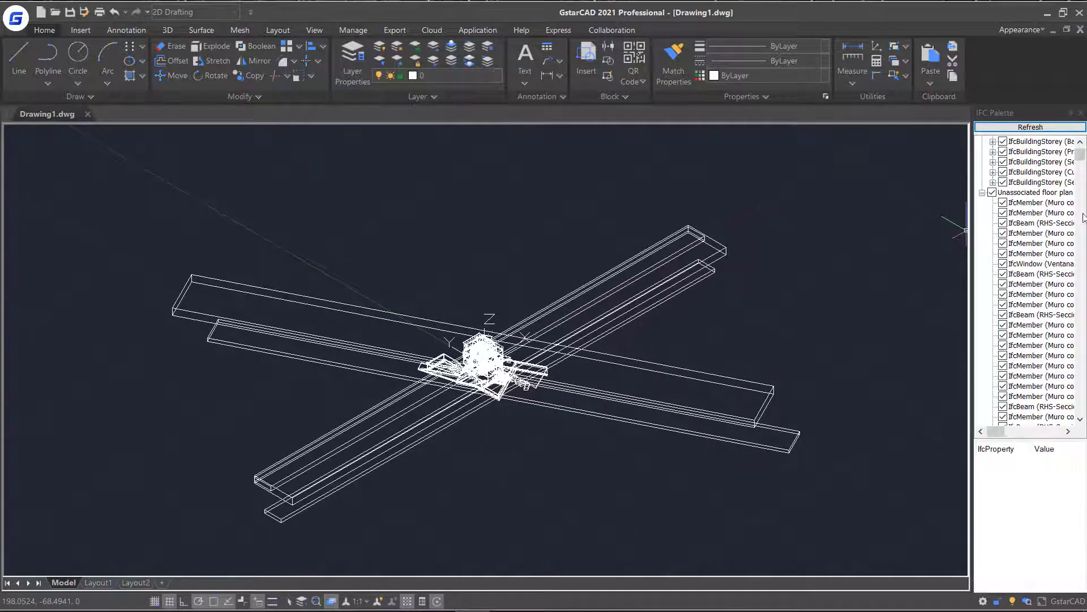
click(1081, 113)
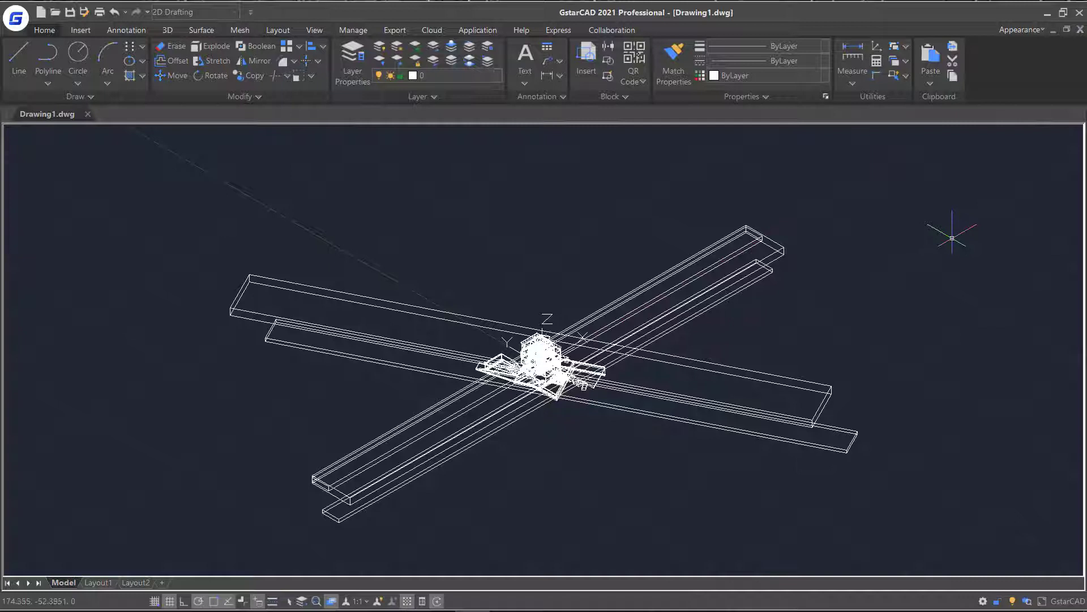
click(26, 14)
mouse_move(56, 227)
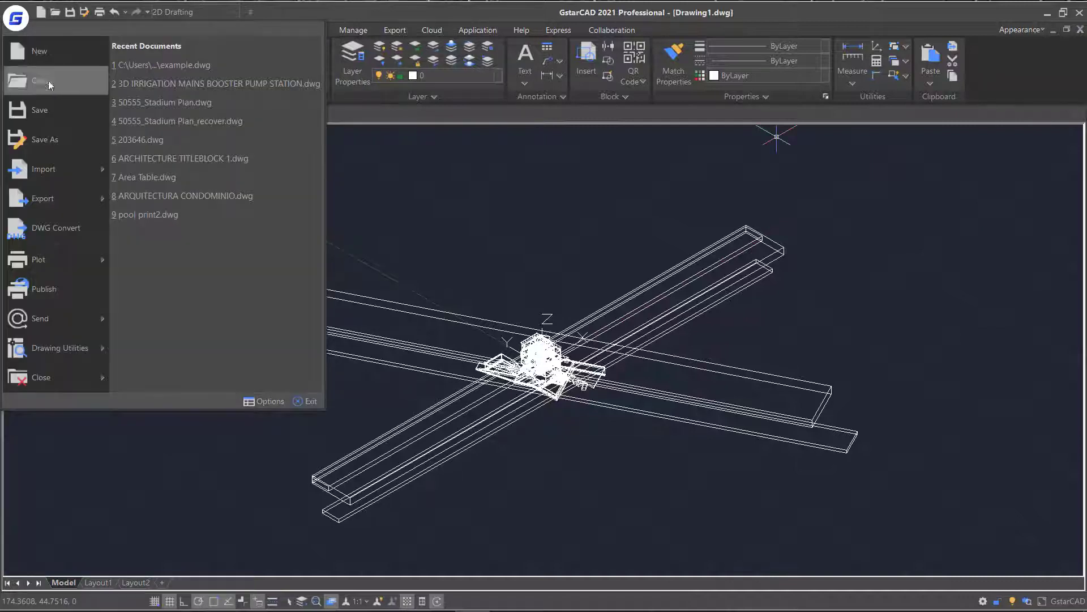
- In DWG Convert, add Aeropuerto Cucuta, ANTEIKU 3D and ARCHITECTURE TITLEBLOCK 1, then pick the STANDARD setup
click(80, 233)
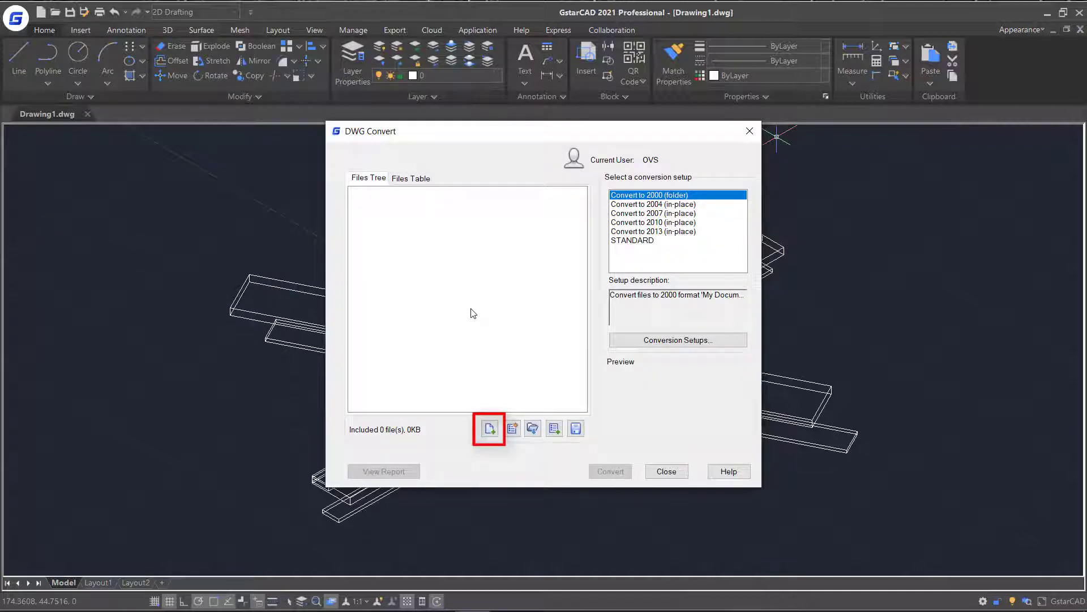
click(489, 429)
drag(321, 356, 338, 391)
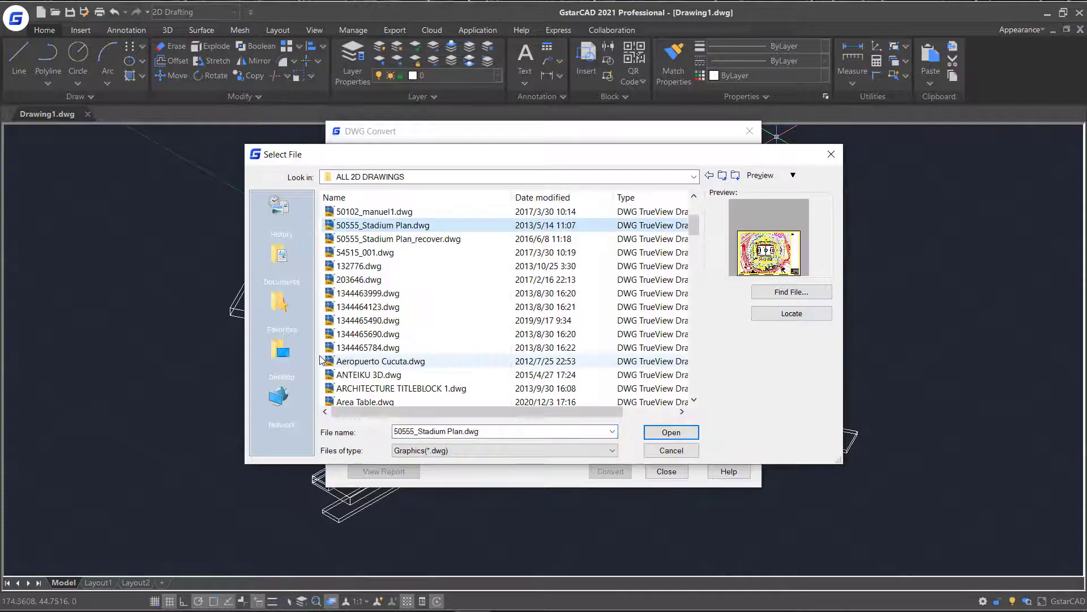
click(671, 432)
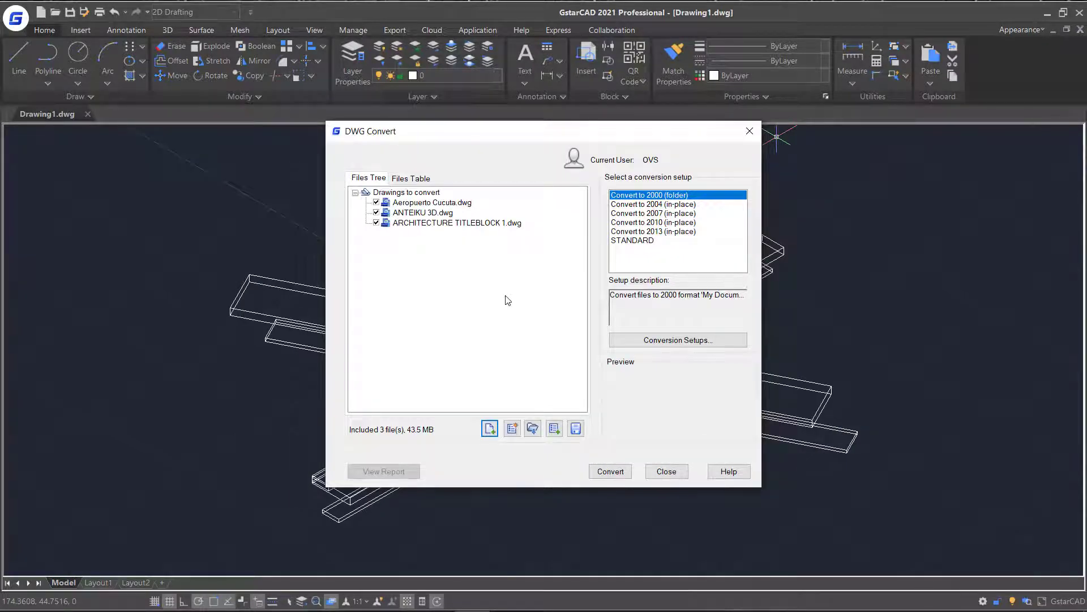
click(677, 241)
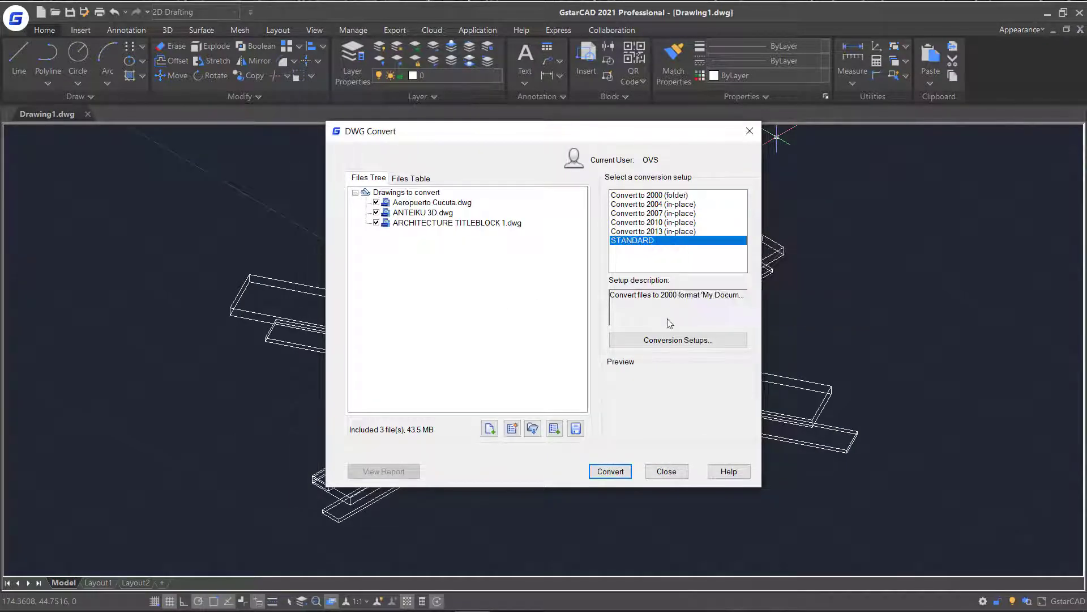
click(660, 339)
click(638, 297)
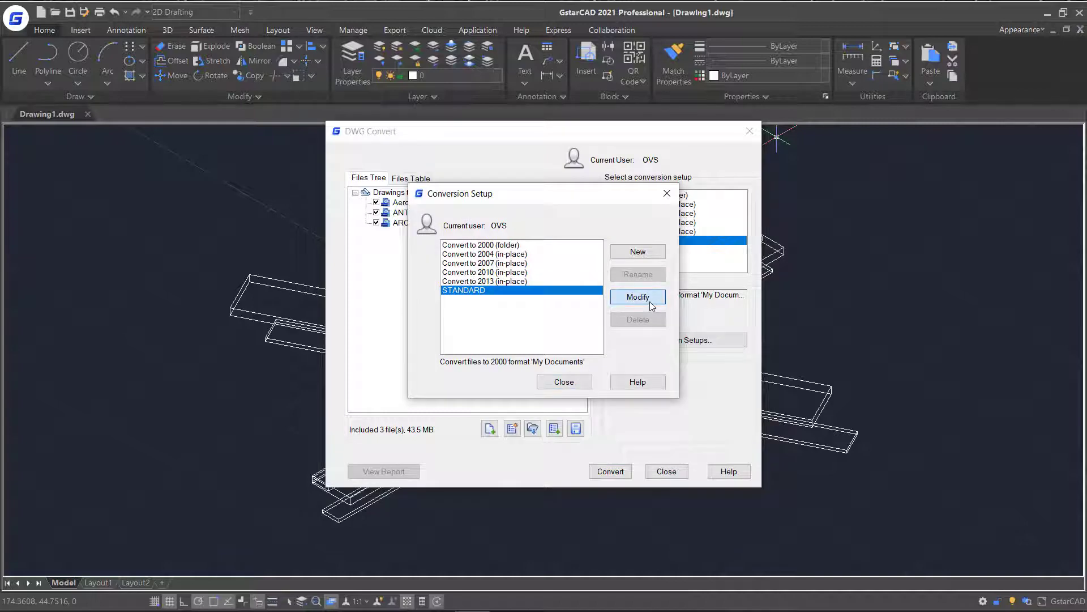
click(450, 171)
click(449, 171)
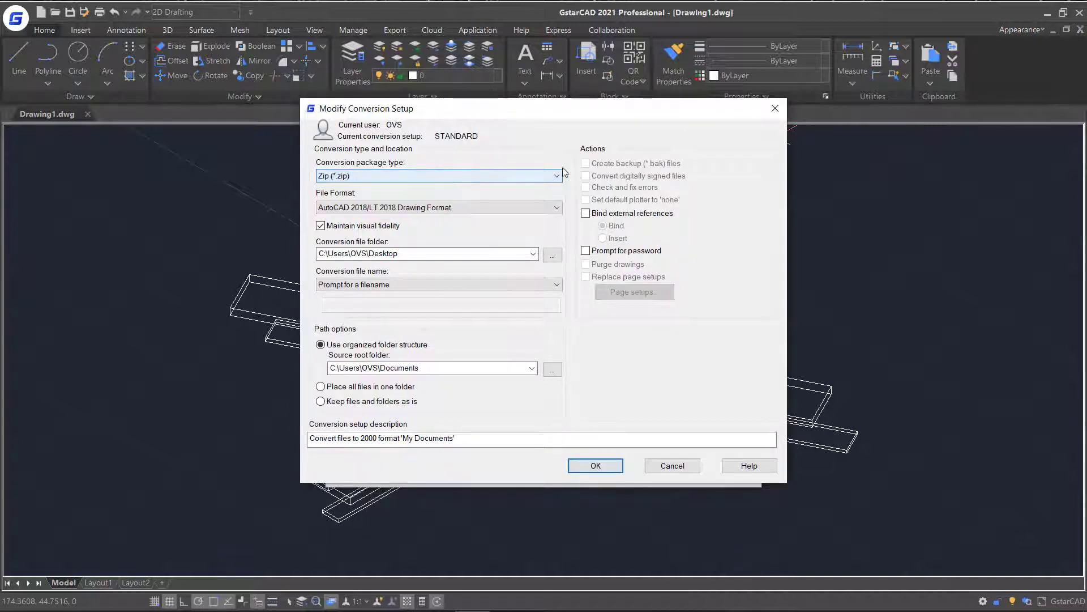
click(587, 213)
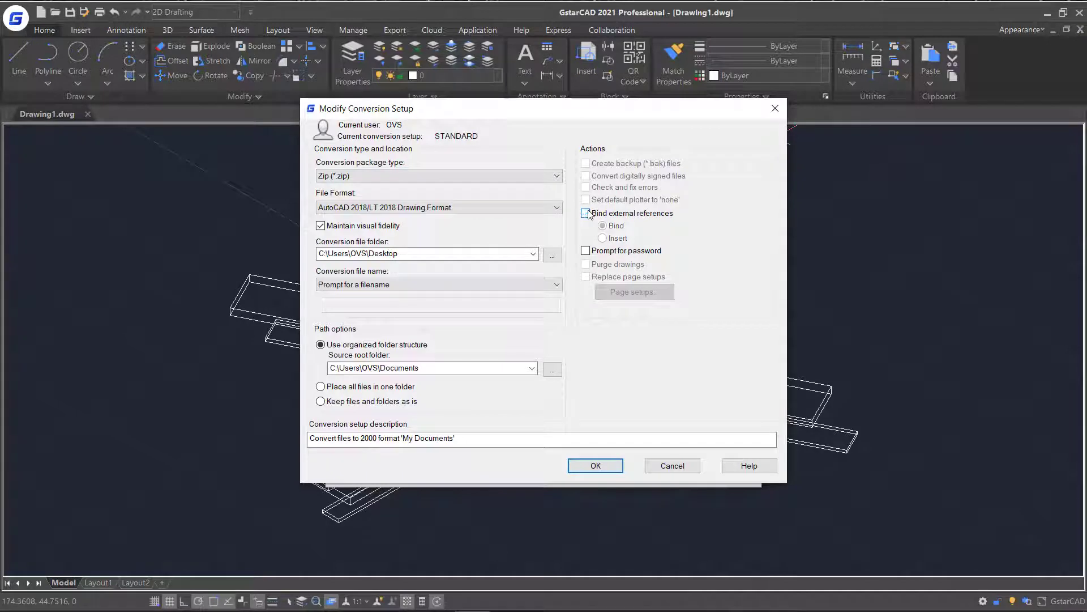
click(617, 465)
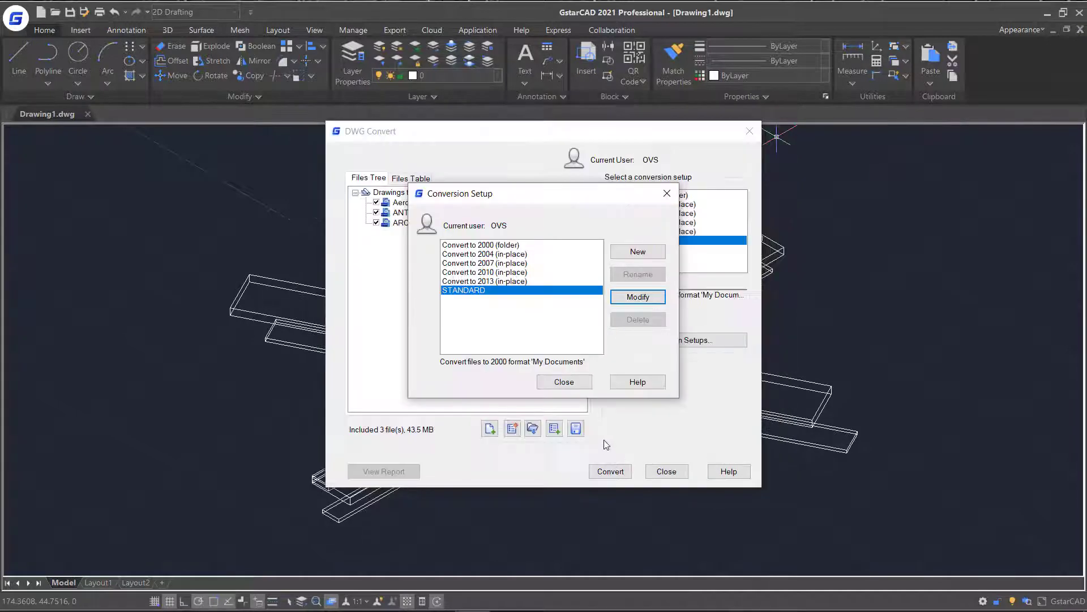
click(587, 387)
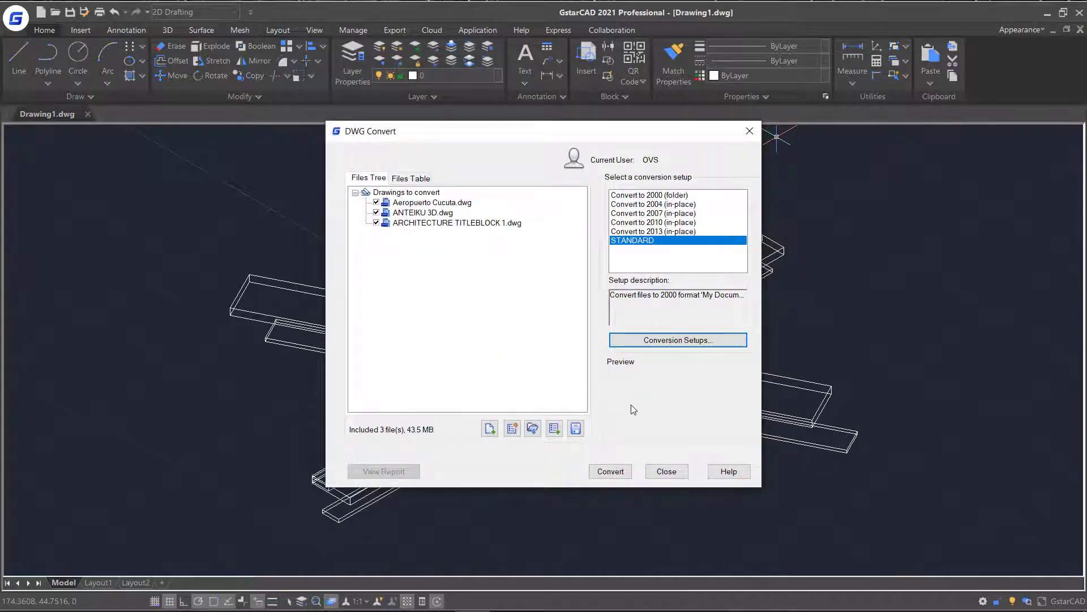
- Convert the three drawings, saving the package as Convert - STANDARD.zip in Files Category
click(615, 472)
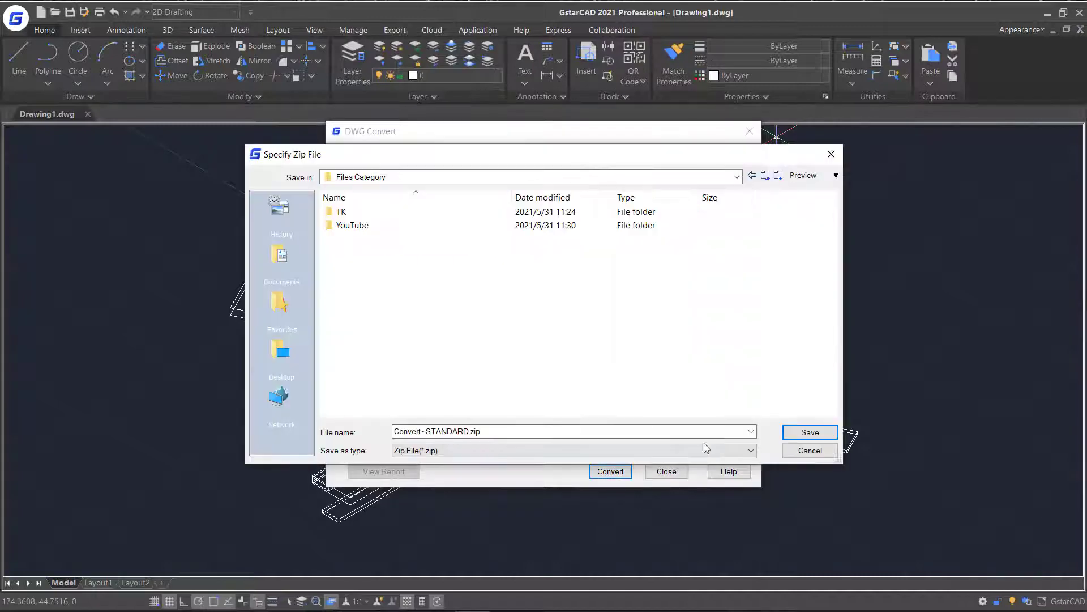
click(809, 432)
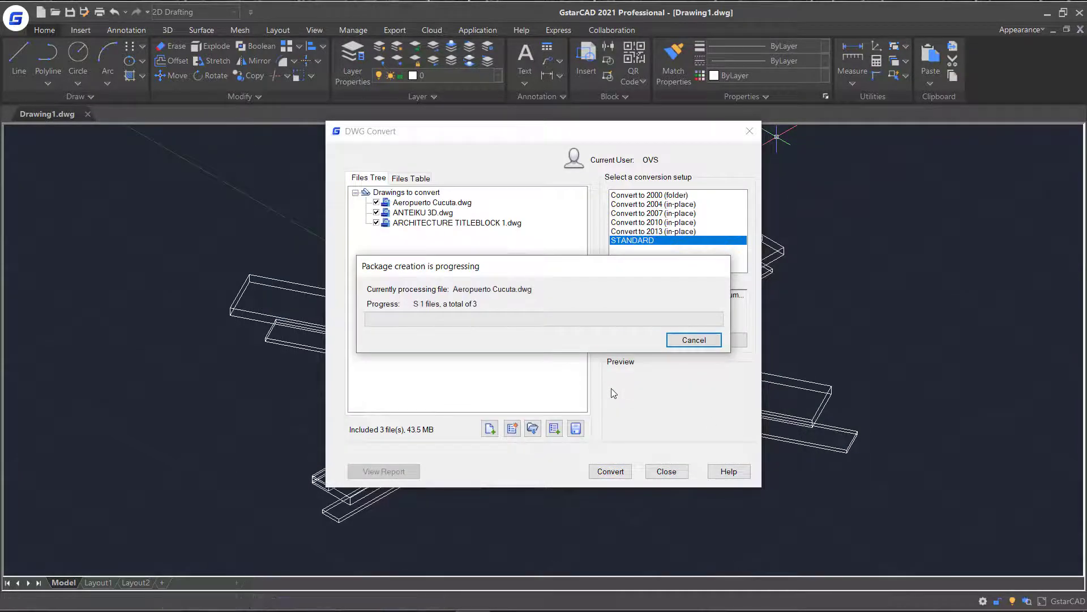